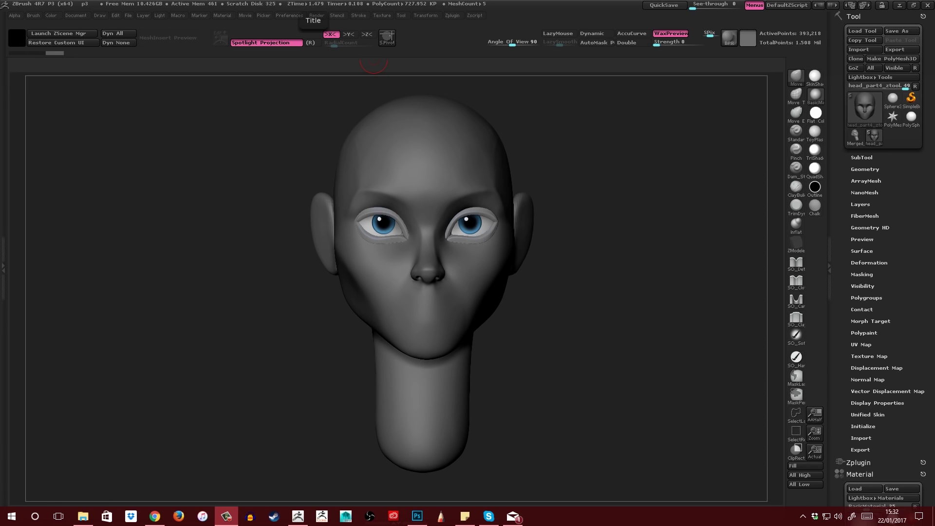
Step: With LazyMouse on, carve a symmetrical smile-line crease from beside the nostril down toward the jaw
mouse_move(565, 315)
alt+mouse_down()
mouse_move(526, 302)
mouse_move(507, 278)
mouse_move(455, 250)
alt+mouse_up()
key(l)
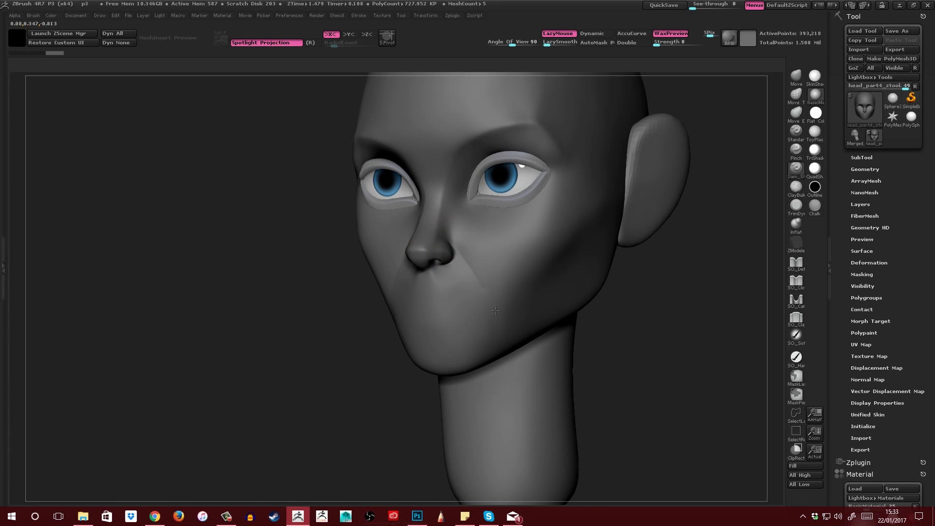
drag(453, 248, 491, 305)
mouse_move(520, 320)
right_down()
mouse_move(567, 314)
mouse_move(515, 287)
mouse_move(494, 309)
mouse_move(502, 307)
right_up()
Step: Reshape the smile-line and mouth area with the Move brush, checking the form from the front and side
key(b)
key(m)
key(v)
drag(502, 307, 480, 332)
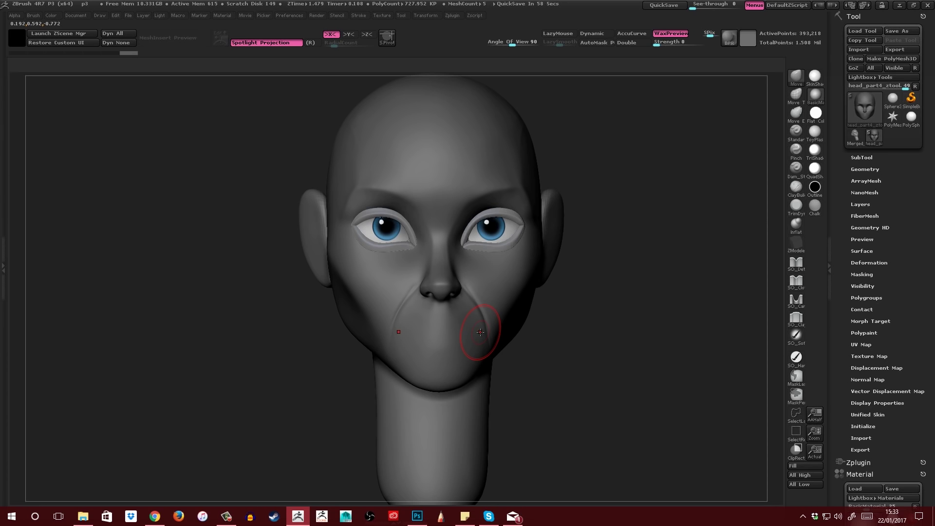
mouse_move(479, 329)
right_down()
mouse_move(465, 327)
mouse_move(494, 325)
mouse_move(474, 341)
mouse_move(489, 321)
right_up()
key(l)
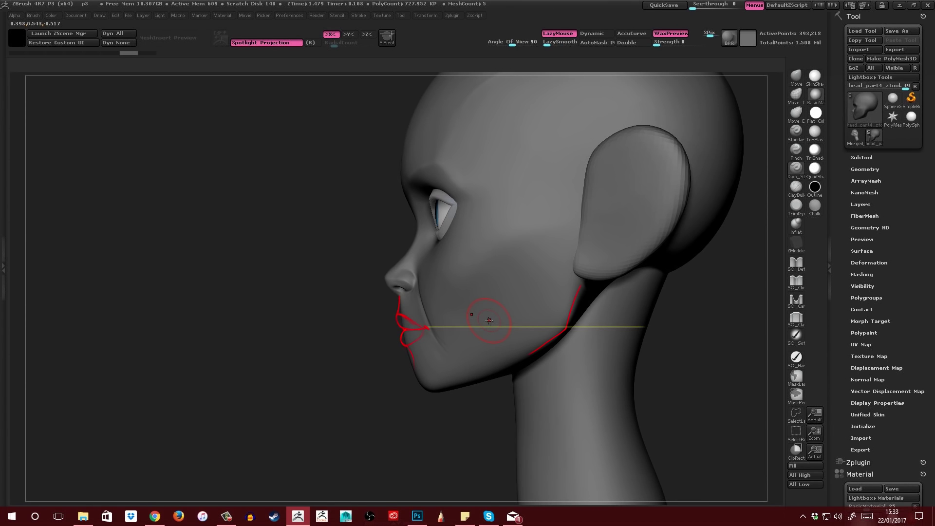
key(l)
right_drag(489, 320, 387, 404)
Step: Carve a symmetrical horizontal mouth line below the nose with the Dam Standard brush, redoing the stroke once
ctrl+drag(395, 411, 599, 313)
shift+right_drag(438, 334, 523, 341)
alt+right_drag(426, 338, 444, 337)
key(b)
key(d)
key(s)
key(space)
drag(444, 340, 434, 338)
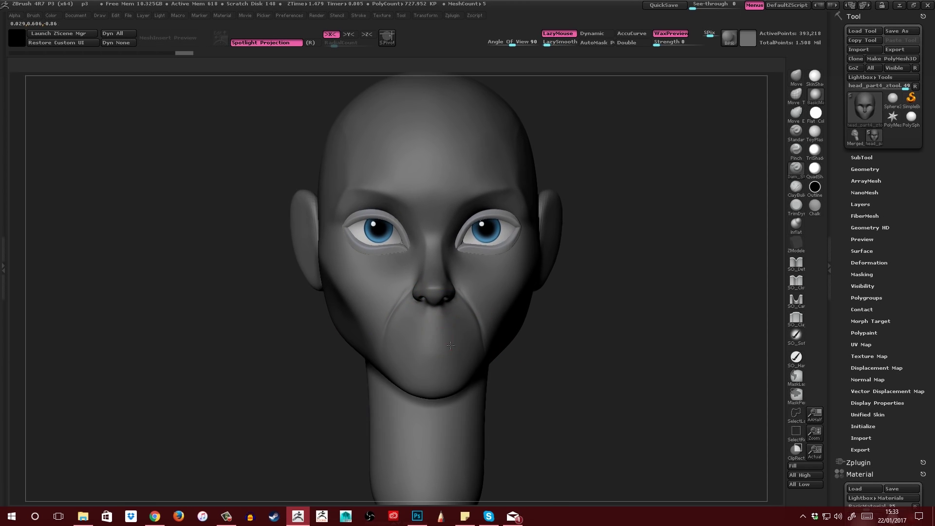
ctrl+right_drag(435, 338, 442, 338)
drag(431, 337, 486, 330)
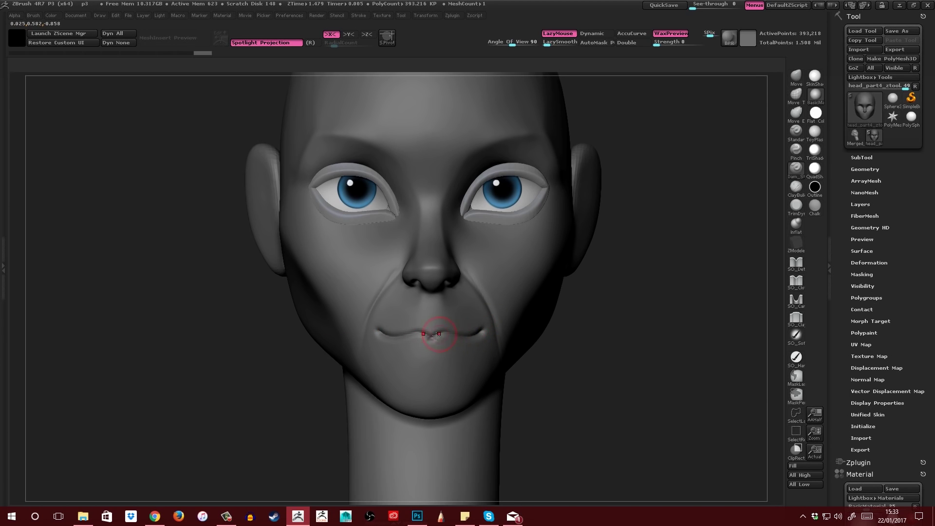
key(ctrl+z)
drag(436, 335, 486, 332)
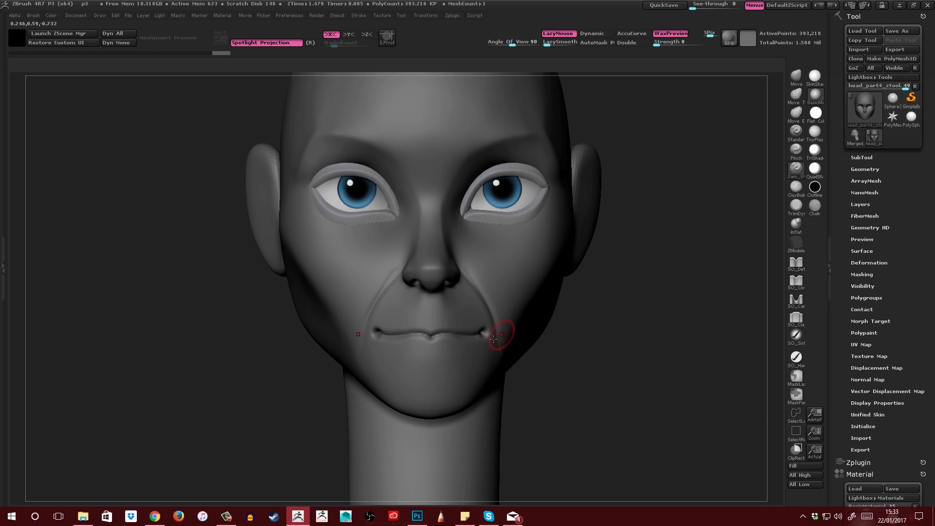
Step: Carve short vertical grooves running down from both mouth corners toward the chin
right_drag(502, 332, 481, 349)
drag(485, 334, 484, 370)
drag(485, 333, 484, 356)
mouse_move(484, 356)
right_down()
mouse_move(495, 359)
mouse_move(486, 317)
mouse_move(512, 301)
right_up()
drag(506, 307, 515, 321)
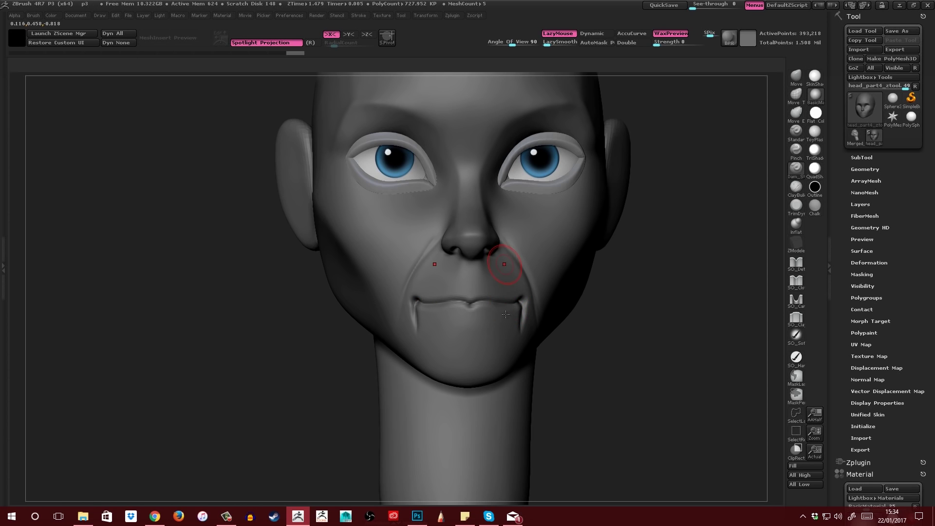
Step: From below the head, curve the mouth line back around the face with the Move brush
mouse_move(501, 298)
right_down()
mouse_move(505, 213)
mouse_move(502, 244)
right_up()
key(1)
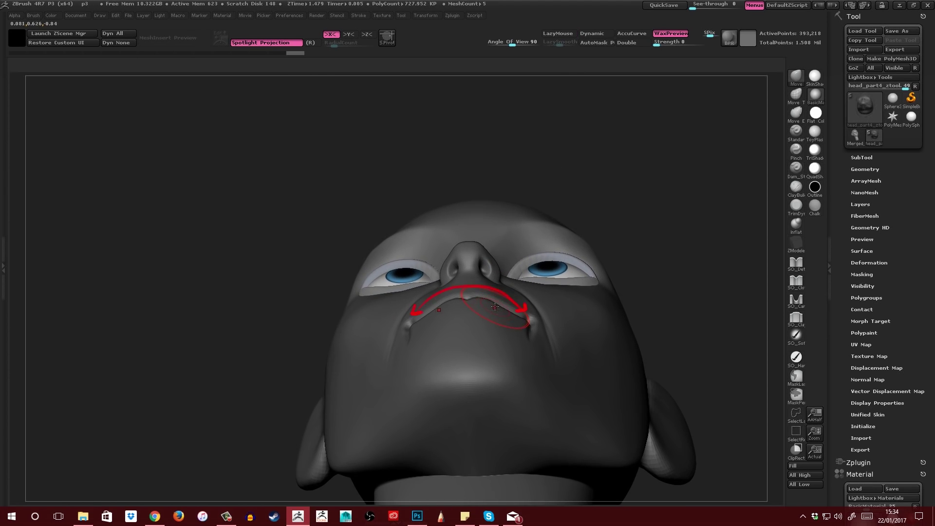
right_click(467, 354)
right_drag(498, 336, 502, 312)
right_drag(570, 301, 516, 351)
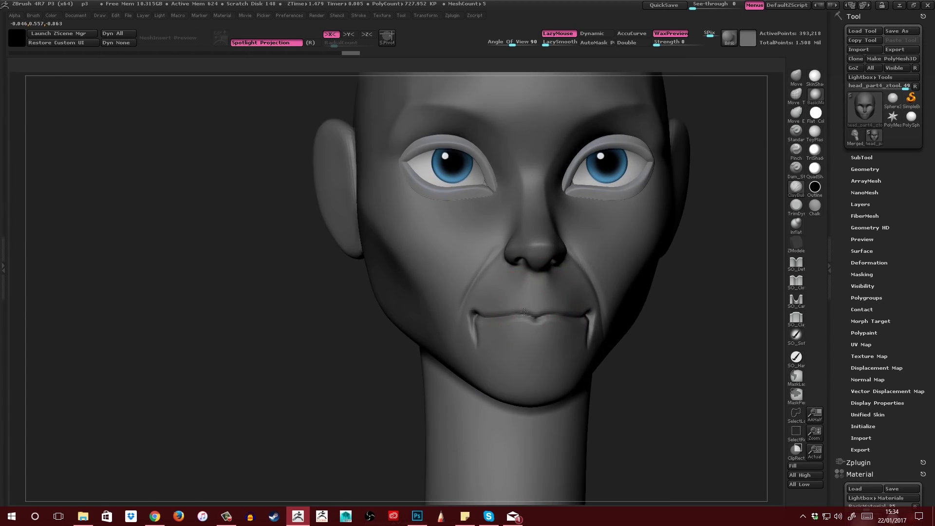
Step: Block in the upper and lower lips along the mouth line with the Clay Buildup brush
key(space)
mouse_move(526, 302)
right_down()
mouse_move(536, 294)
mouse_move(553, 302)
right_up()
mouse_move(577, 295)
mouse_down()
mouse_move(550, 306)
mouse_move(586, 301)
mouse_up()
right_drag(596, 301, 560, 301)
mouse_move(624, 300)
mouse_down()
mouse_move(615, 307)
mouse_move(654, 310)
mouse_up()
mouse_move(654, 309)
right_down()
mouse_move(605, 313)
mouse_move(647, 309)
mouse_move(626, 313)
right_up()
right_click(638, 311)
drag(620, 310, 692, 301)
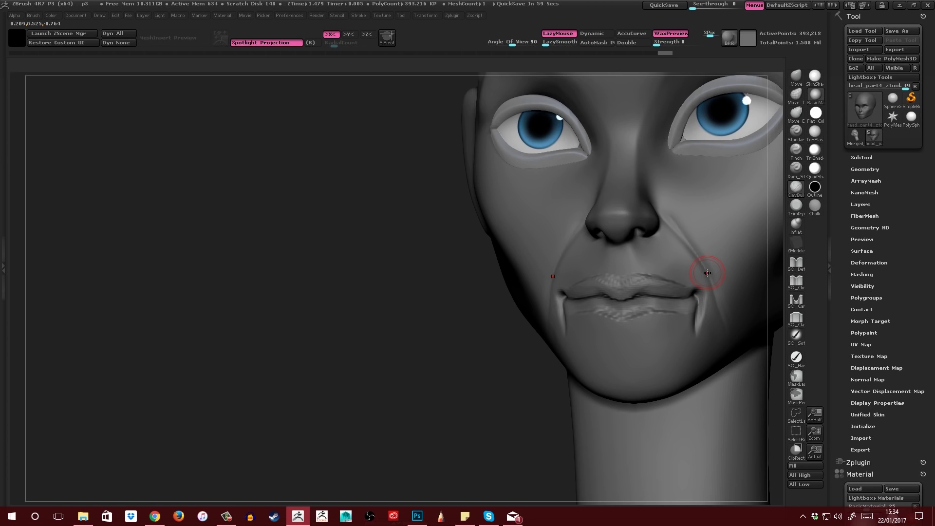
Step: Add more clay volume to the lower lip, working between its centre and the mouth corner
right_drag(701, 250, 656, 261)
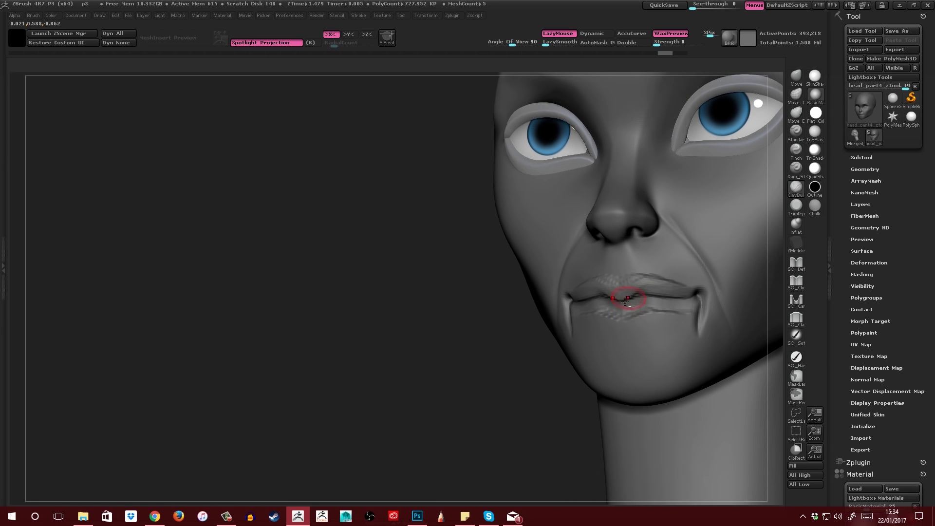
drag(622, 317, 657, 310)
mouse_move(657, 309)
right_down()
mouse_move(706, 306)
mouse_move(696, 312)
right_up()
mouse_move(670, 317)
mouse_down()
mouse_move(626, 323)
mouse_move(623, 309)
mouse_up()
right_drag(623, 309, 644, 326)
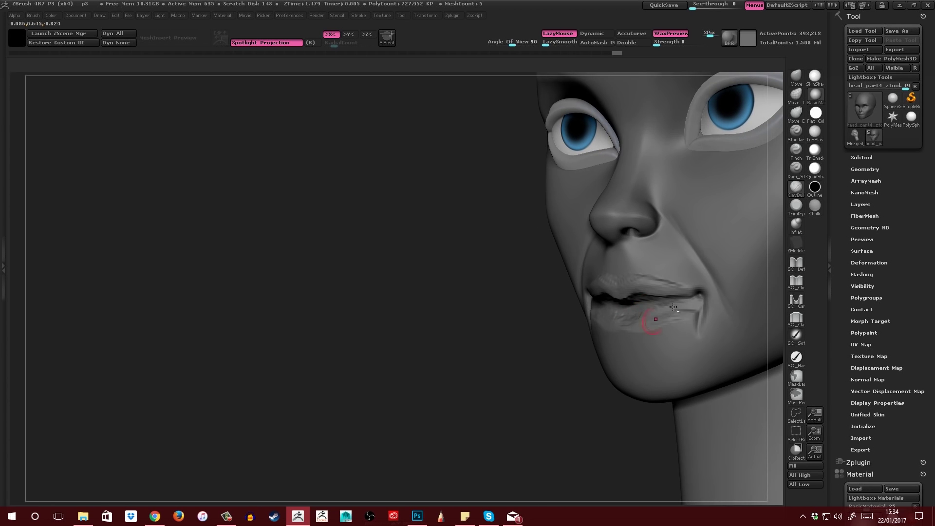
Step: Build up the surface between the lower lip and chin, extending it out to the mouth-corner grooves
drag(669, 324, 672, 339)
right_drag(672, 339, 696, 331)
drag(676, 334, 688, 338)
right_drag(689, 338, 669, 331)
drag(693, 326, 695, 339)
mouse_move(694, 339)
right_down()
mouse_move(678, 336)
mouse_move(695, 330)
right_up()
drag(697, 328, 700, 352)
right_drag(655, 322, 679, 315)
drag(666, 333, 686, 341)
mouse_move(686, 340)
right_down()
mouse_move(682, 323)
mouse_move(603, 328)
mouse_move(629, 315)
mouse_move(661, 317)
mouse_move(573, 343)
right_up()
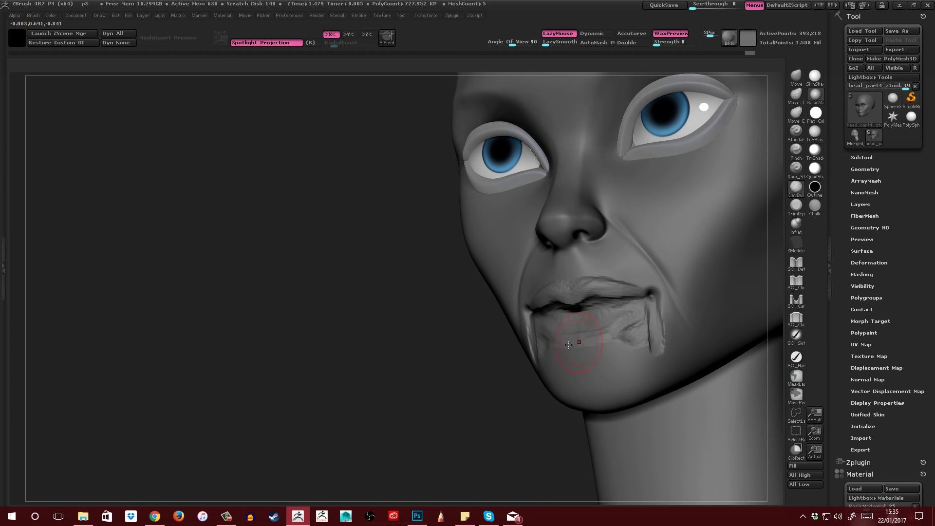
drag(593, 338, 565, 335)
mouse_move(625, 321)
right_down()
mouse_move(668, 322)
mouse_move(605, 331)
mouse_move(587, 319)
mouse_move(616, 336)
mouse_move(597, 343)
right_up()
right_click(605, 310)
key(ctrl+z)
key(ctrl+z)
key(ctrl+z)
Step: Carve a crease beneath the lower lip and light marks on the chin with the Dam Standard brush
key(b)
key(d)
key(s)
mouse_move(589, 336)
mouse_down()
mouse_move(635, 340)
mouse_move(597, 337)
mouse_up()
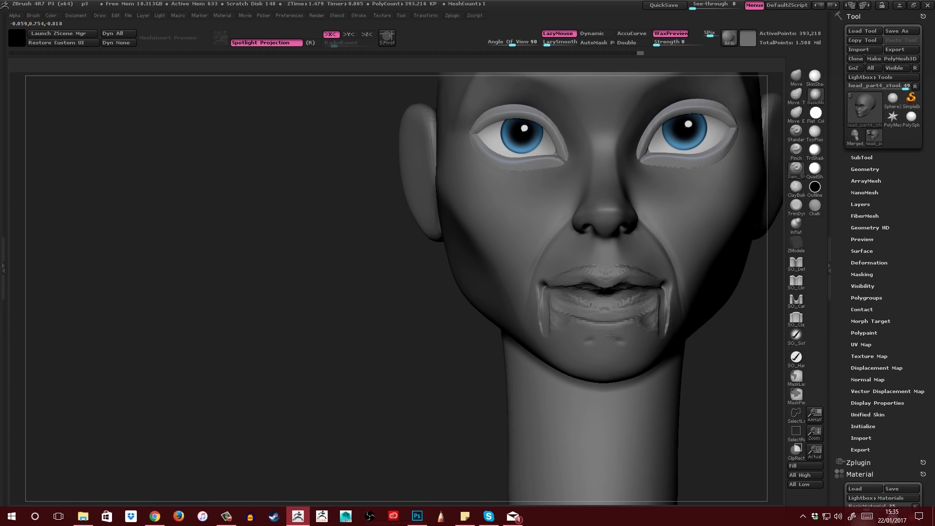
right_drag(602, 337, 650, 344)
mouse_move(631, 311)
right_down()
mouse_move(713, 310)
mouse_move(594, 303)
right_up()
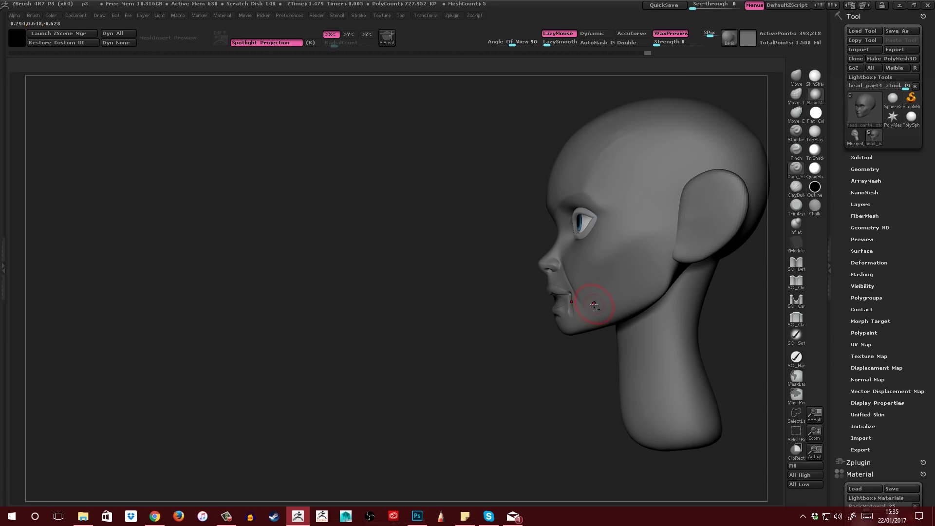
Step: Drop two subdivision levels, pull the chin downward with a larger Move brush, and restore the higher level
key(b)
key(m)
key(v)
key(shift+d)
key(shift+d)
key(])
mouse_move(571, 330)
mouse_down()
mouse_move(569, 340)
mouse_move(596, 336)
mouse_up()
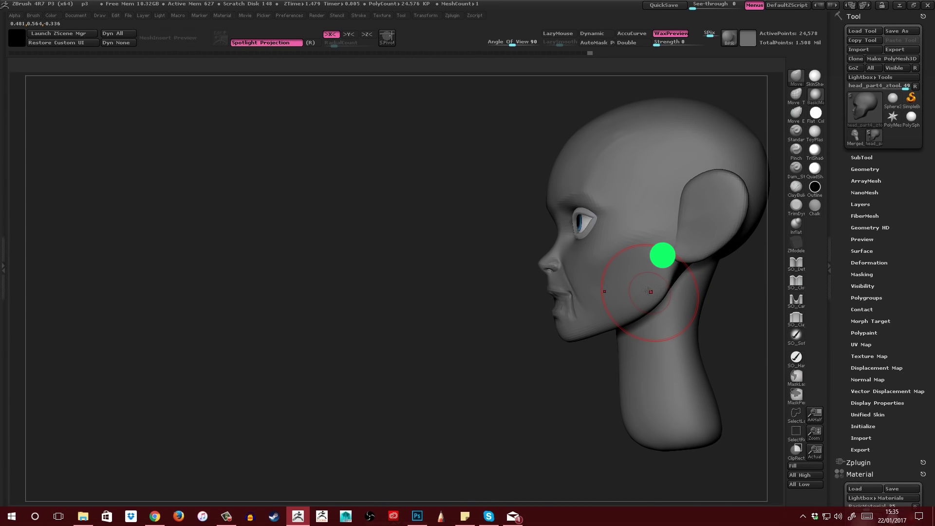
mouse_move(648, 291)
right_down()
mouse_move(664, 255)
mouse_move(671, 272)
right_up()
mouse_move(599, 317)
right_down()
mouse_move(626, 317)
mouse_move(609, 258)
mouse_move(611, 202)
mouse_move(625, 312)
right_up()
key(d)
key(d)
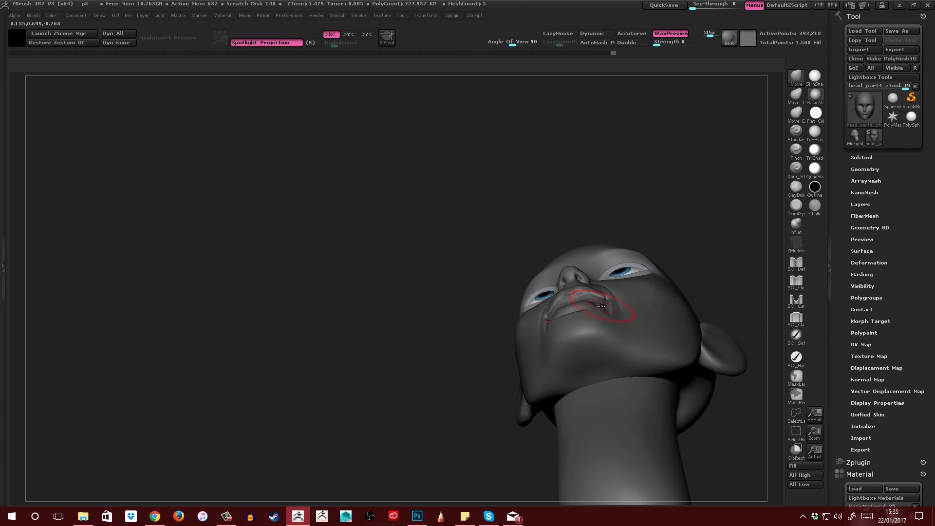
Step: Adjust the curve of the mouth and its corners from below with the Move brush at a lower subdivision level
key(shift+d)
key(shift+d)
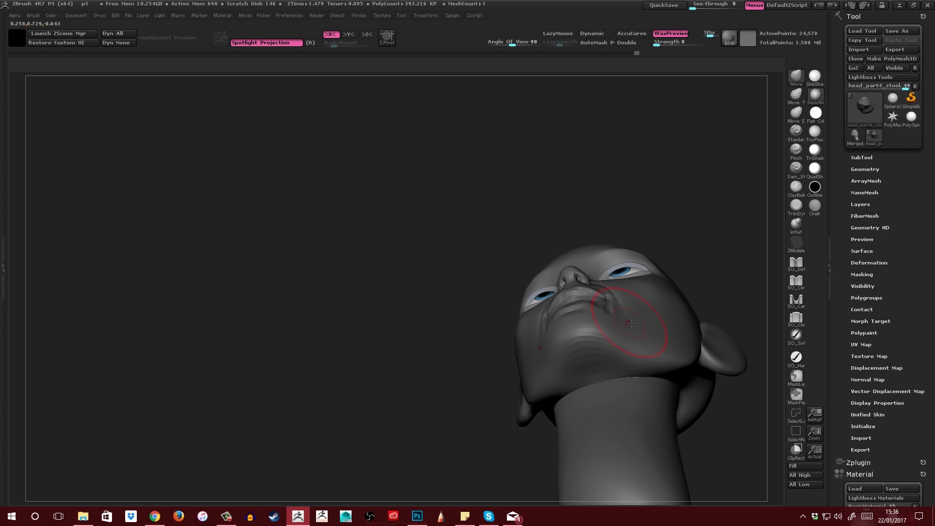
right_drag(654, 331, 449, 334)
right_click(645, 318)
key(d)
key(d)
key(shift+d)
key(shift+d)
Step: Refine the profile of the lips and chin from the side with the Move brush
right_click(444, 341)
drag(444, 359, 453, 359)
right_click(449, 363)
drag(439, 325, 447, 323)
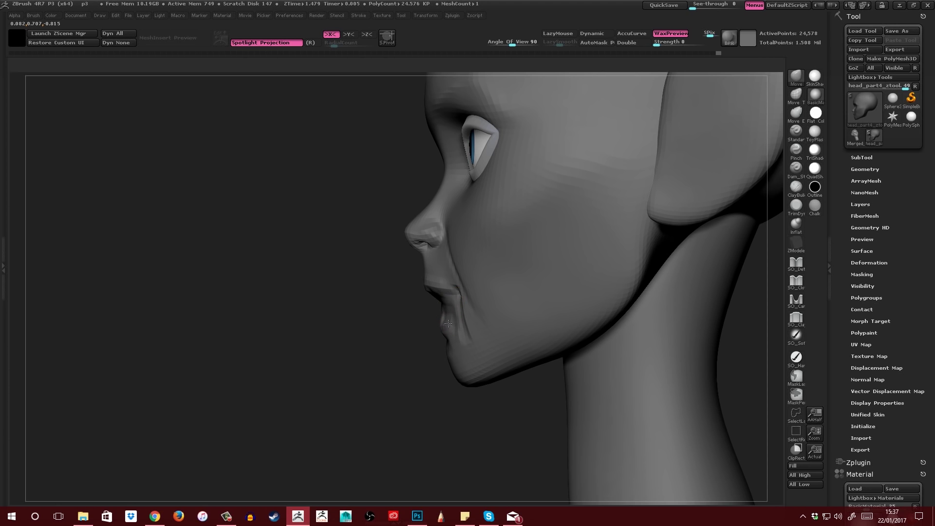
right_click(444, 312)
drag(360, 314, 457, 308)
drag(604, 314, 453, 310)
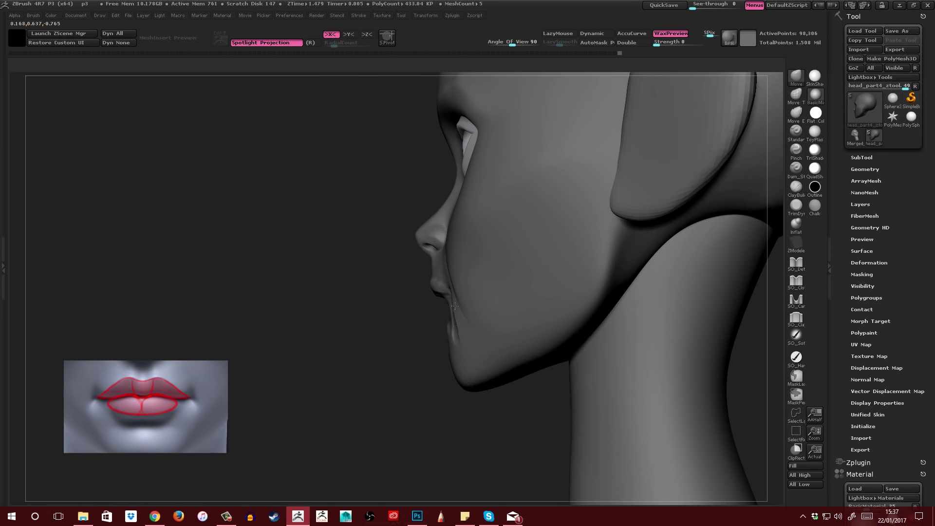
drag(385, 312, 528, 303)
Step: Carve a centre crease in the lower lip and a groove beneath it with Dam Standard, smoothing near the corner
key(d)
key(b)
key(d)
key(s)
right_drag(441, 315, 410, 298)
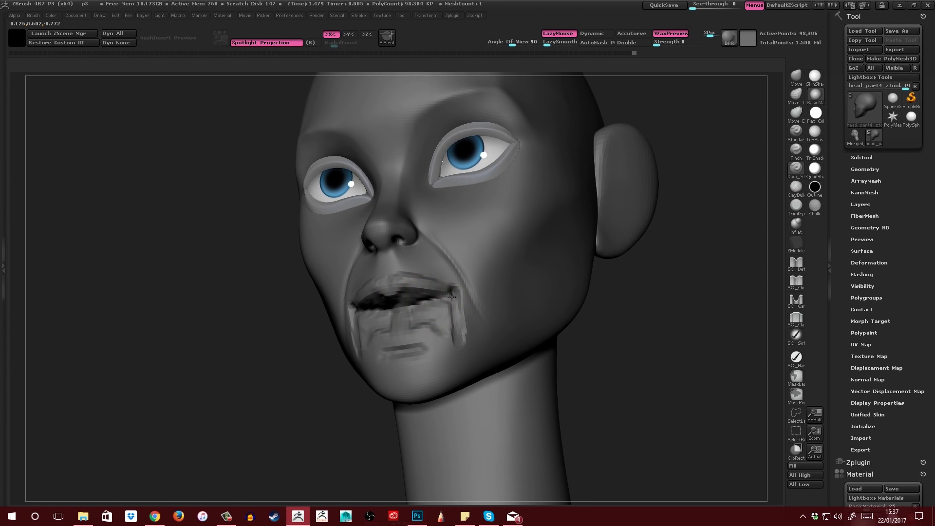
shift+drag(442, 301, 437, 317)
Step: Build up the lower lip's sides below the mouth opening with the Clay Buildup brush
key(c)
alt+click(434, 320)
drag(433, 320, 421, 314)
right_drag(420, 314, 408, 316)
drag(438, 307, 431, 314)
right_drag(400, 314, 419, 315)
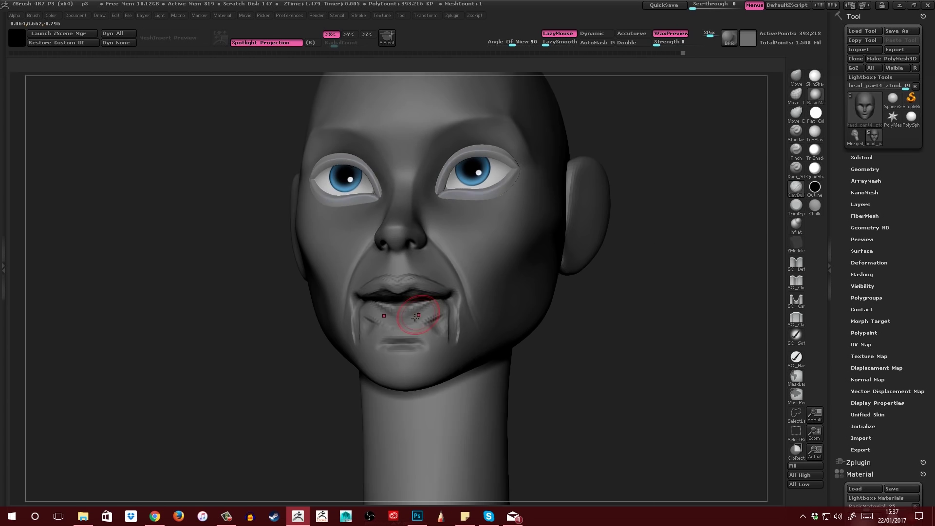
Step: Fill out the lower lip with further Clay Buildup strokes across its centre and toward the corners
drag(418, 316, 415, 312)
right_drag(415, 313, 417, 314)
drag(384, 311, 414, 313)
right_drag(413, 313, 449, 299)
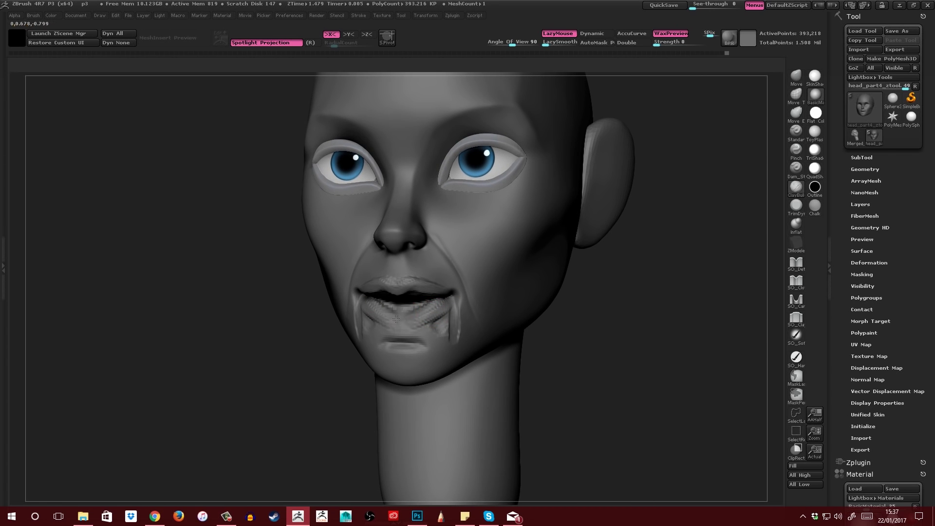
right_drag(397, 317, 433, 321)
drag(434, 321, 436, 320)
right_drag(436, 321, 468, 307)
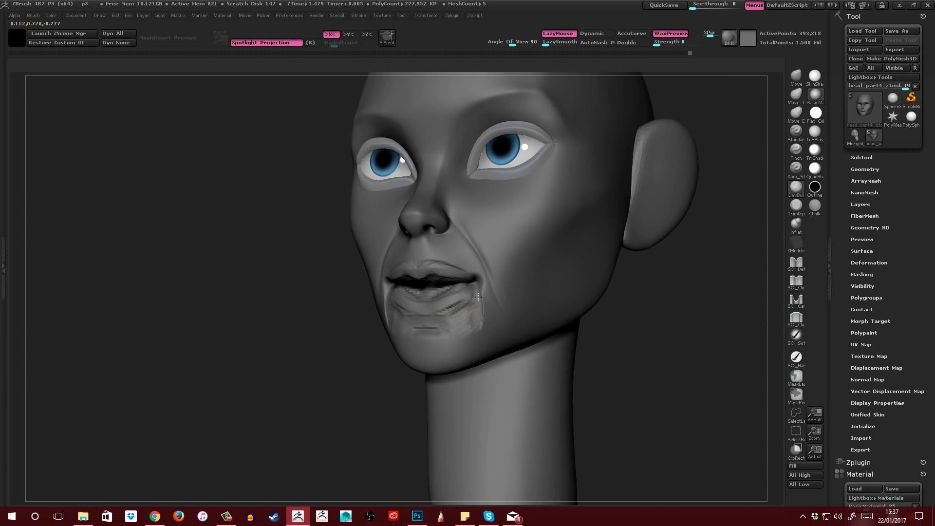
Step: Fill in the vertical grooves below the mouth corners with Clay Buildup strokes
drag(474, 307, 477, 299)
right_drag(477, 299, 483, 292)
drag(484, 324, 491, 292)
mouse_move(491, 292)
right_down()
mouse_move(501, 296)
mouse_move(479, 298)
right_up()
drag(480, 298, 475, 299)
mouse_move(475, 300)
right_down()
mouse_move(478, 279)
mouse_move(439, 305)
mouse_move(449, 292)
mouse_move(475, 297)
mouse_move(418, 295)
mouse_move(429, 292)
mouse_move(464, 292)
mouse_move(420, 305)
right_up()
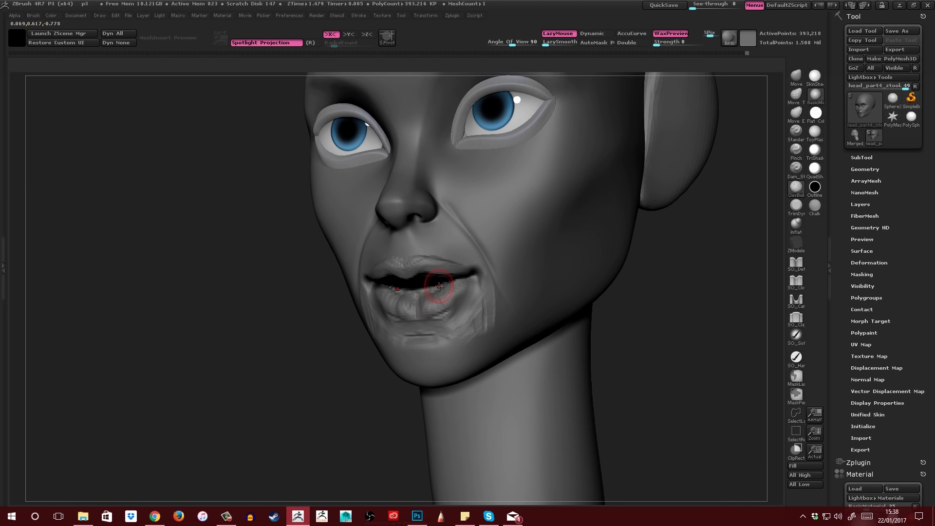
Step: Adjust the overall mouth shape with the Move brush, switching between lower and higher subdivision levels
mouse_move(423, 305)
right_down()
mouse_move(464, 286)
mouse_move(444, 302)
mouse_move(432, 205)
mouse_move(438, 305)
mouse_move(440, 287)
mouse_move(449, 303)
mouse_move(464, 298)
mouse_move(439, 331)
mouse_move(474, 311)
mouse_move(481, 322)
mouse_move(447, 343)
mouse_move(494, 307)
right_up()
key(l)
key(shift+d)
key(d)
key(shift+d)
key(d)
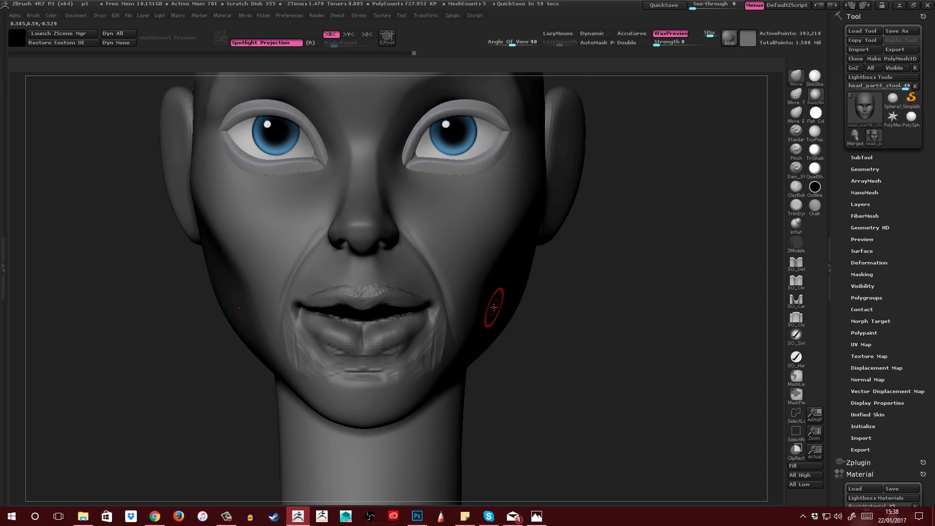
Step: Build up two rounded pads on the lower lip, one either side of its centre, using LazyMouse
mouse_move(567, 294)
alt+right_down()
mouse_move(668, 287)
mouse_move(535, 317)
alt+right_up()
right_drag(476, 322, 465, 332)
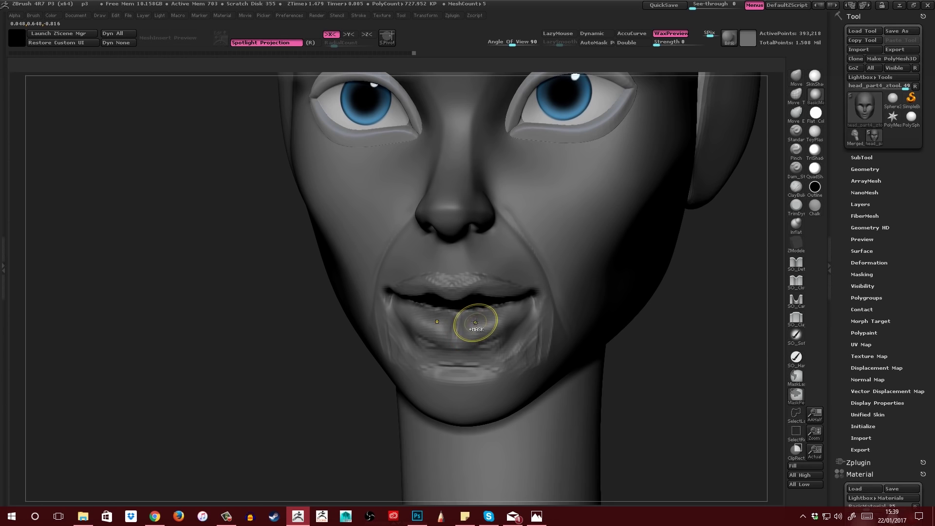
key(l)
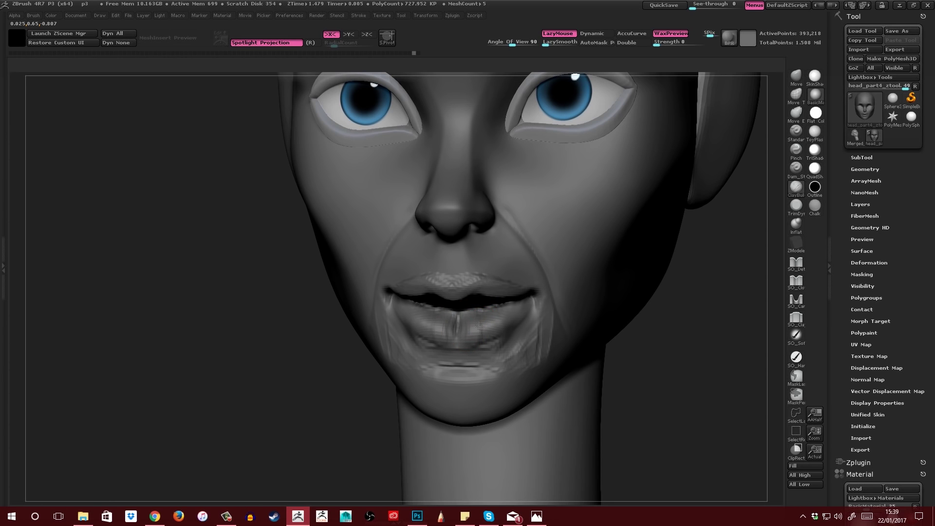
mouse_move(485, 331)
right_down()
mouse_move(467, 323)
mouse_move(462, 334)
mouse_move(465, 318)
mouse_move(515, 324)
mouse_move(490, 366)
mouse_move(494, 337)
mouse_move(518, 310)
mouse_move(497, 308)
mouse_move(511, 312)
right_up()
Step: Deepen the hollow under the centre of the lower lip with the Dam Standard brush
key(b)
key(d)
key(s)
mouse_move(571, 250)
right_down()
mouse_move(540, 289)
mouse_move(548, 308)
mouse_move(521, 312)
right_up()
key(space)
drag(487, 349, 479, 350)
mouse_move(529, 291)
right_down()
mouse_move(453, 317)
mouse_move(522, 315)
mouse_move(521, 294)
mouse_move(546, 329)
mouse_move(531, 350)
mouse_move(539, 332)
mouse_move(559, 346)
mouse_move(594, 322)
mouse_move(578, 336)
mouse_move(570, 325)
mouse_move(542, 333)
mouse_move(551, 324)
right_up()
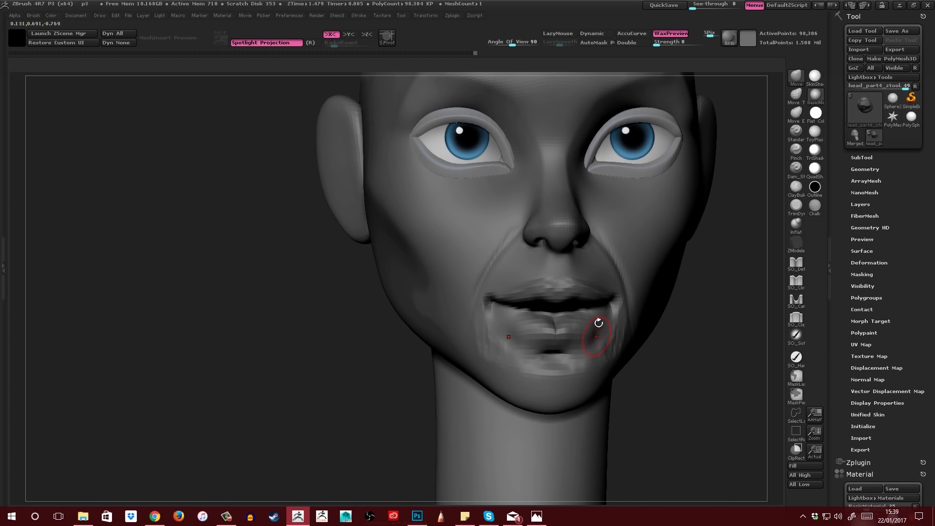
Step: Sharpen the outline of the upper and lower lips with the Dam Standard brush
mouse_move(555, 334)
right_down()
mouse_move(638, 314)
mouse_move(574, 305)
mouse_move(591, 315)
mouse_move(541, 336)
mouse_move(564, 317)
mouse_move(521, 274)
mouse_move(460, 258)
right_up()
key(w)
key(q)
key(b)
key(d)
key(s)
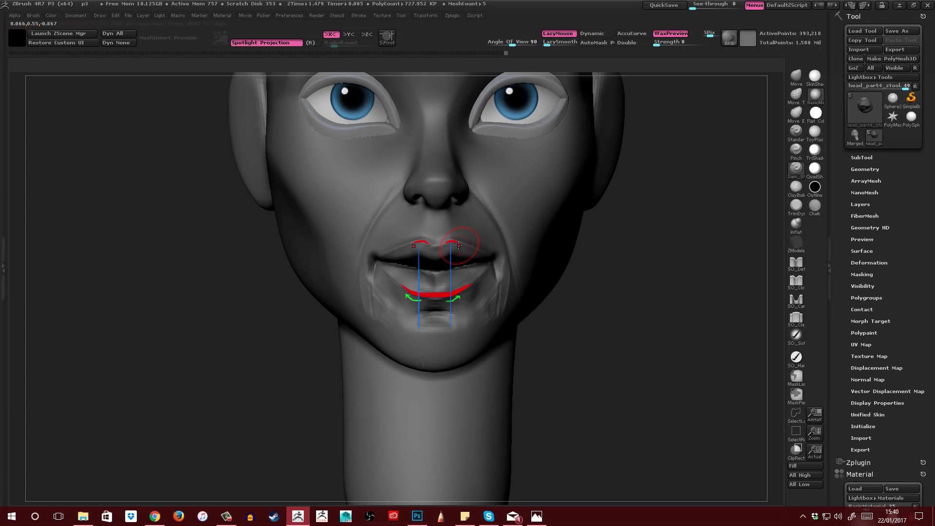
Step: Reshape the lip contours with the Move brush one subdivision level lower and return to the higher level
key(b)
key(m)
key(v)
key(shift+d)
key(f)
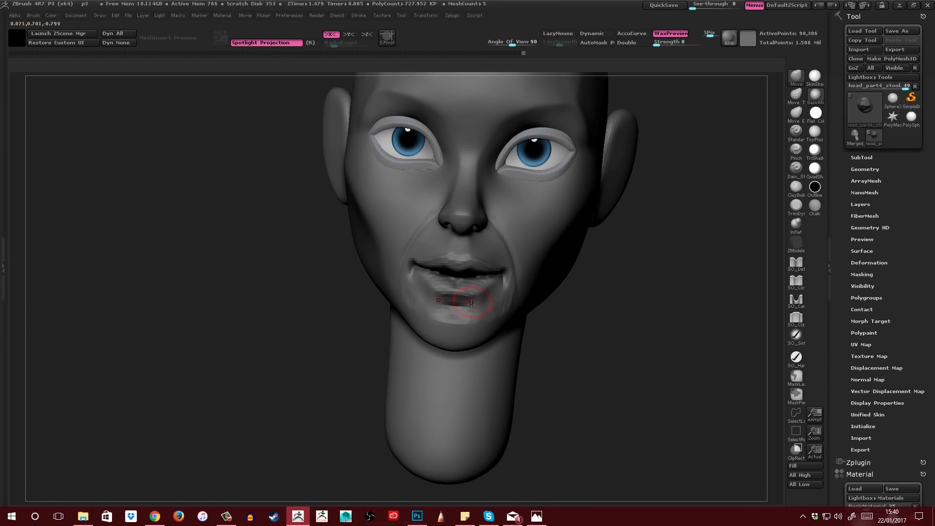
key(ctrl)
mouse_move(494, 308)
ctrl+mouse_down()
mouse_move(490, 300)
mouse_move(484, 329)
mouse_move(493, 309)
mouse_move(484, 278)
mouse_move(507, 287)
ctrl+mouse_up()
key(d)
mouse_move(492, 286)
right_down()
mouse_move(460, 278)
mouse_move(479, 303)
right_up()
mouse_move(519, 267)
right_down()
mouse_move(506, 266)
mouse_move(524, 239)
mouse_move(567, 249)
mouse_move(500, 247)
right_up()
Step: Build up the mouth corners with the ClayBuildup brush and smooth the strokes into the cheeks
key(b)
key(c)
key(b)
key(space)
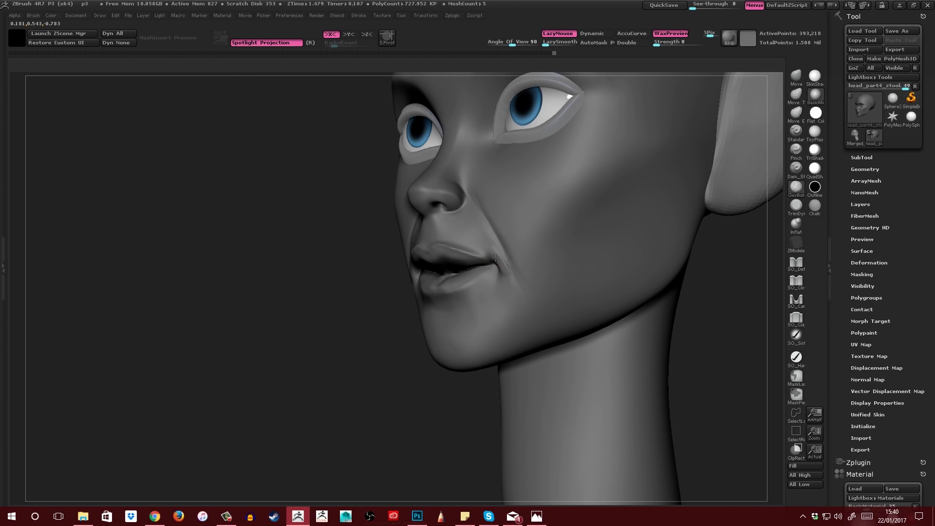
right_click(474, 312)
right_drag(505, 261, 511, 297)
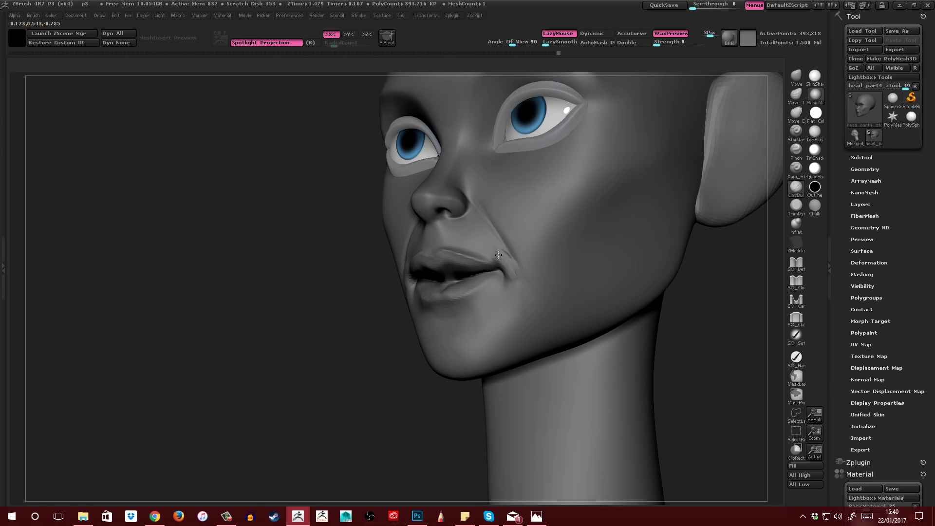
mouse_move(503, 257)
shift+mouse_down()
mouse_move(509, 262)
mouse_move(506, 254)
shift+mouse_up()
Step: Fill in the smile lines beside the nostrils with ClayBuildup and switch to the Move brush to adjust the mouth area
alt+right_drag(512, 245, 528, 253)
right_click(523, 256)
drag(485, 189, 471, 186)
mouse_move(479, 190)
right_down()
mouse_move(545, 202)
mouse_move(529, 244)
mouse_move(515, 251)
mouse_move(512, 293)
mouse_move(466, 316)
mouse_move(423, 295)
mouse_move(417, 287)
mouse_move(450, 268)
mouse_move(607, 296)
right_up()
key(b)
key(c)
key(b)
key(b)
key(m)
key(v)
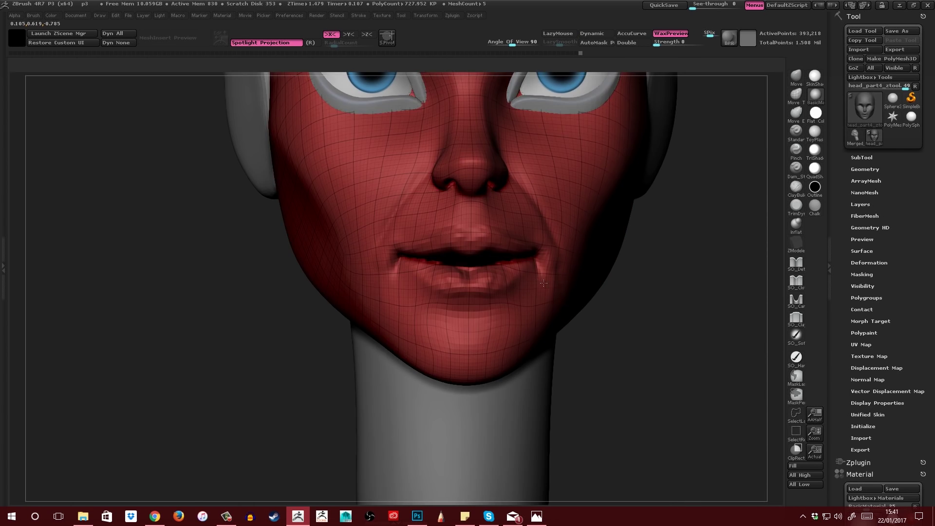
Step: Mask a lasso-shaped band over the upper lip and across both cheeks, leaving the lower lip unmasked
key(p)
click(797, 376)
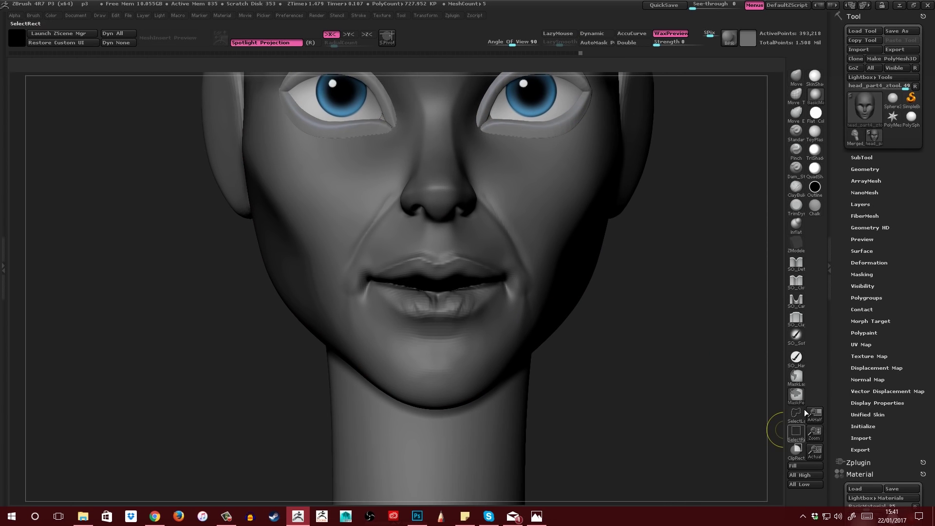
right_drag(668, 333, 635, 351)
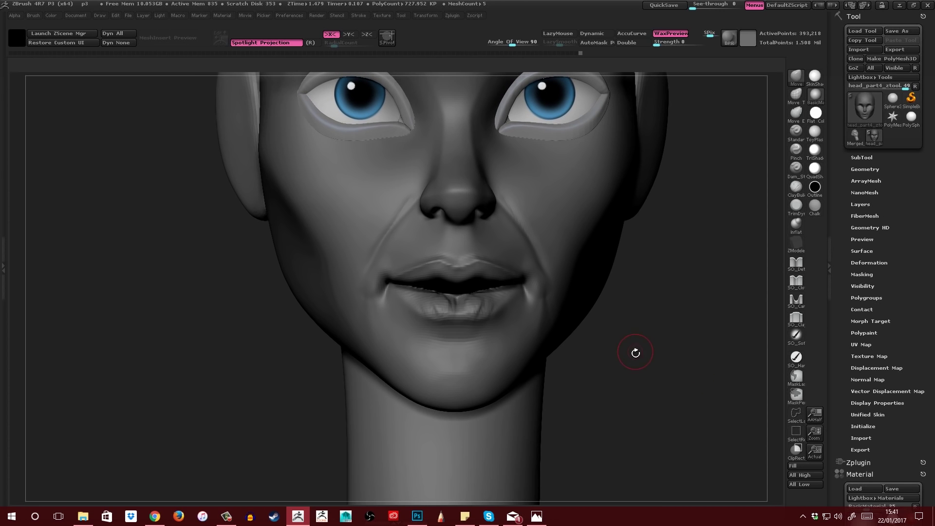
key(b)
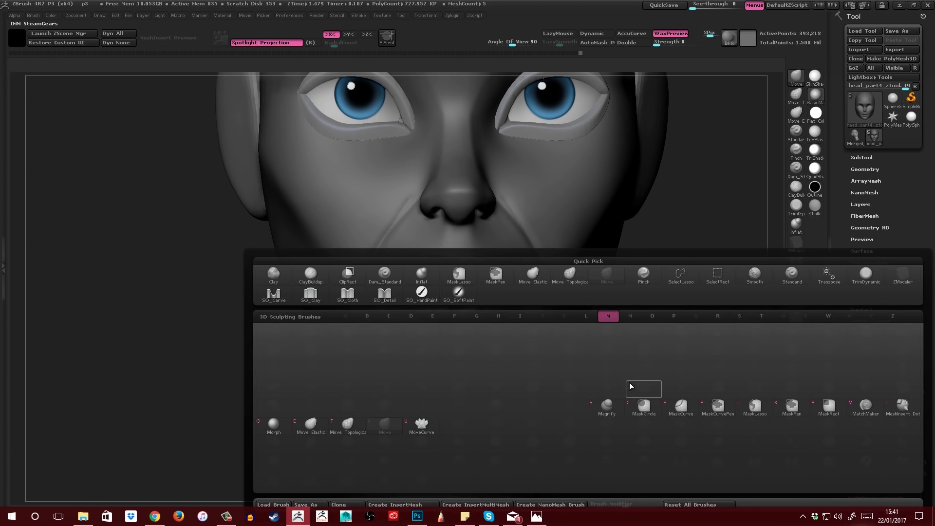
key(m)
click(634, 386)
right_drag(583, 396, 587, 338)
mouse_move(272, 437)
ctrl+mouse_down()
mouse_move(403, 309)
mouse_move(448, 296)
mouse_move(488, 303)
mouse_move(591, 263)
mouse_move(250, 277)
ctrl+mouse_up()
Step: Build up volume on the unmasked lower lip with the ClayBuildup brush
mouse_move(523, 293)
right_down()
mouse_move(532, 327)
mouse_move(498, 303)
right_up()
key(b)
key(c)
key(b)
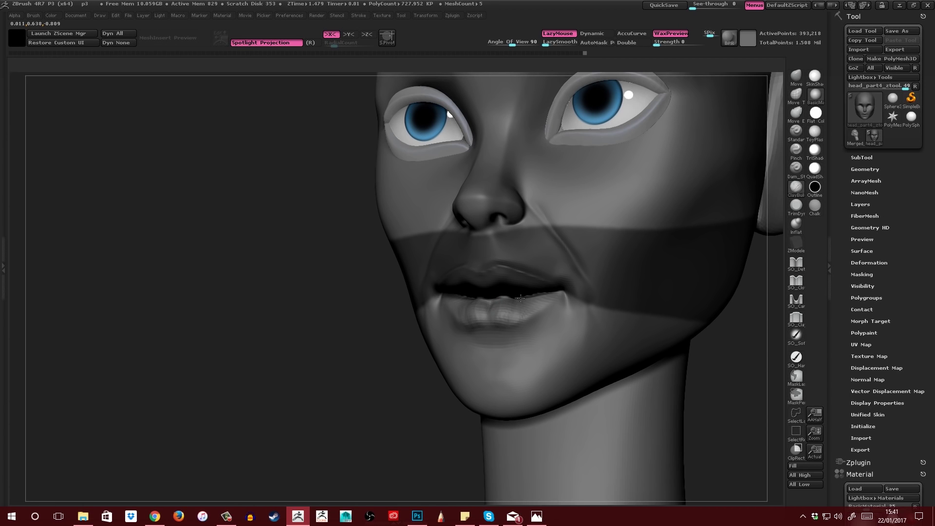
right_drag(534, 289, 529, 310)
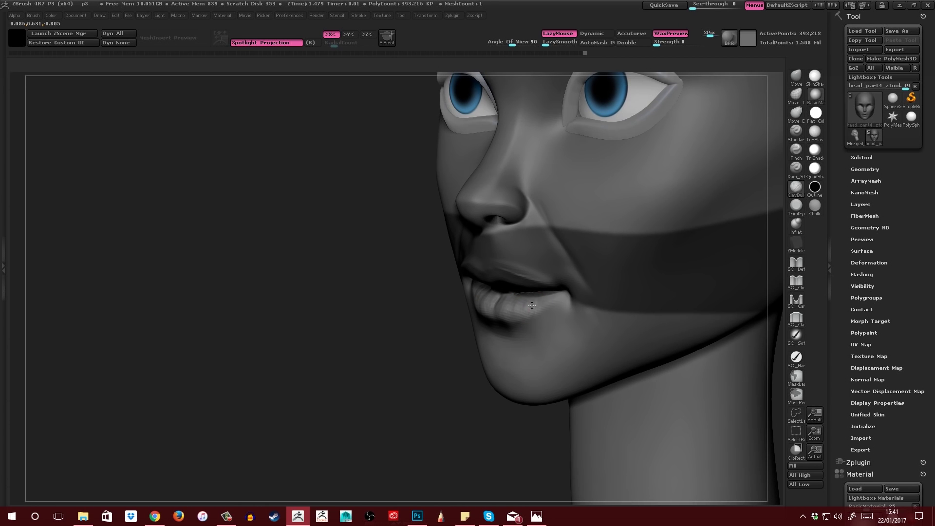
mouse_move(547, 279)
right_down()
mouse_move(496, 310)
mouse_move(532, 307)
mouse_move(524, 309)
mouse_move(548, 321)
mouse_move(567, 314)
mouse_move(516, 323)
right_up()
Step: Reshape the lower lip and mouth opening with the Move brush
key(b)
key(m)
key(v)
key(space)
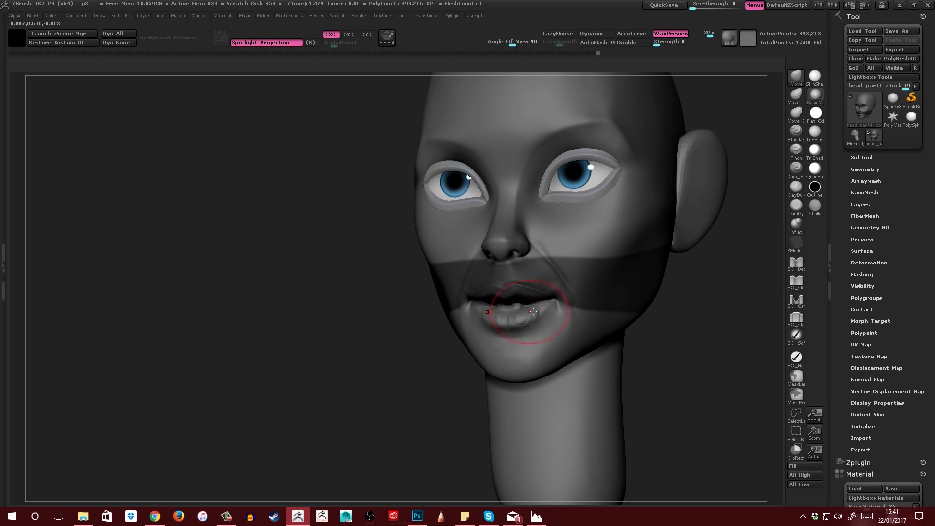
mouse_move(540, 314)
right_down()
mouse_move(535, 229)
mouse_move(523, 288)
mouse_move(536, 313)
mouse_move(634, 350)
right_up()
right_click(519, 312)
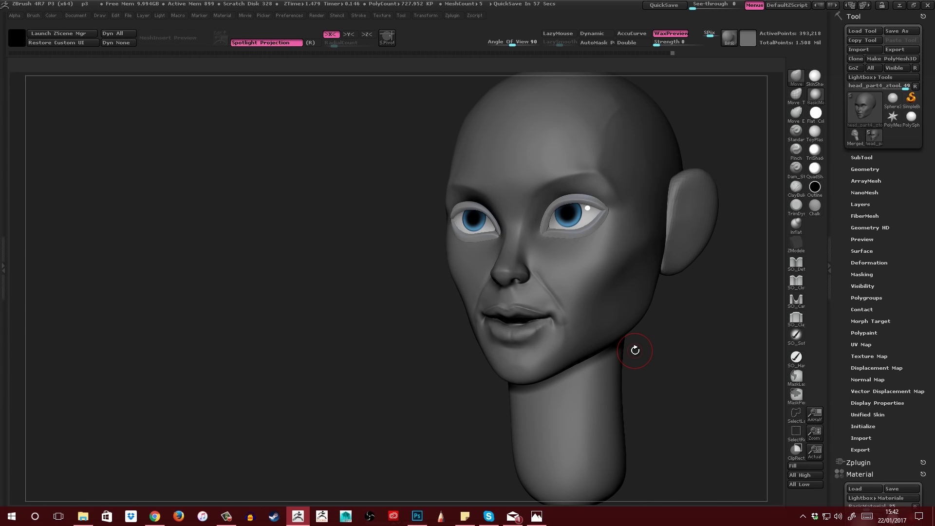
Step: Add a cylinder subtool for the teeth, make it active and frame it
key(F1)
click(644, 375)
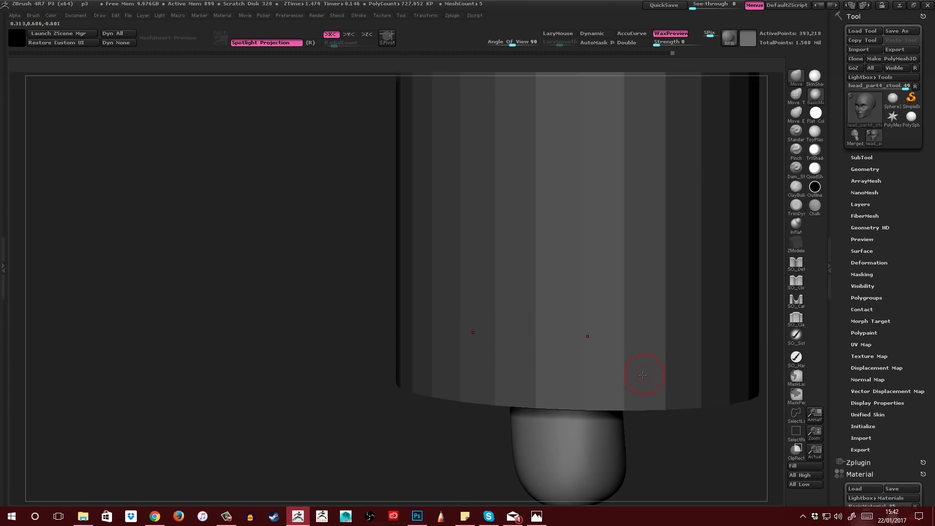
alt+click(635, 350)
key(f)
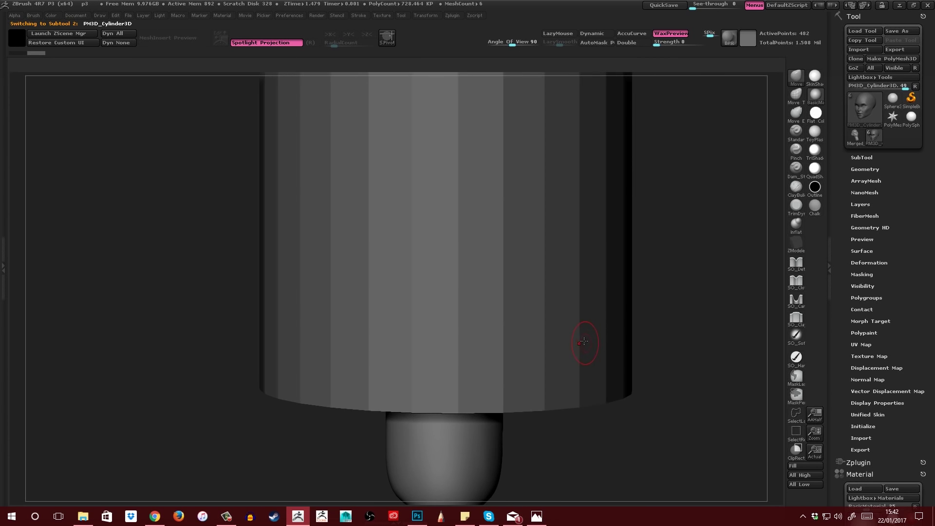
Step: Scale the cylinder down to mouth width and position it inside the head behind the lips
key(e)
mouse_move(487, 337)
mouse_down()
mouse_move(679, 304)
mouse_move(466, 436)
mouse_up()
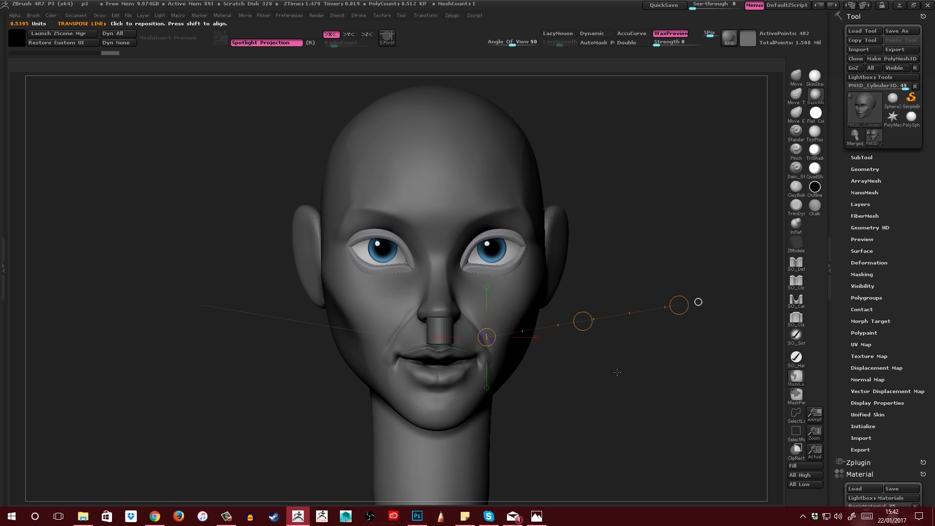
drag(617, 371, 508, 421)
drag(457, 329, 558, 379)
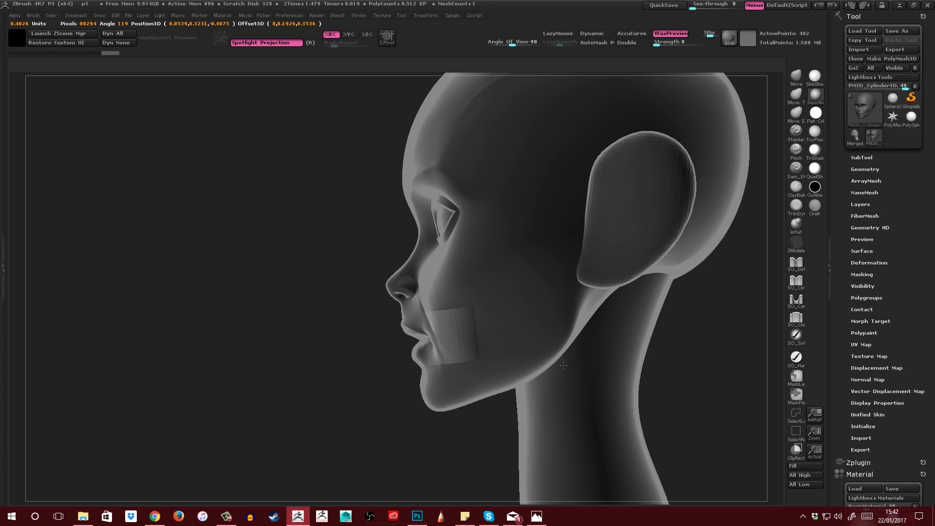
drag(486, 344, 480, 349)
Step: Give the teeth cylinder the ToyPlastic material and a white colour
right_drag(493, 340, 792, 150)
click(813, 138)
key(space)
click(539, 332)
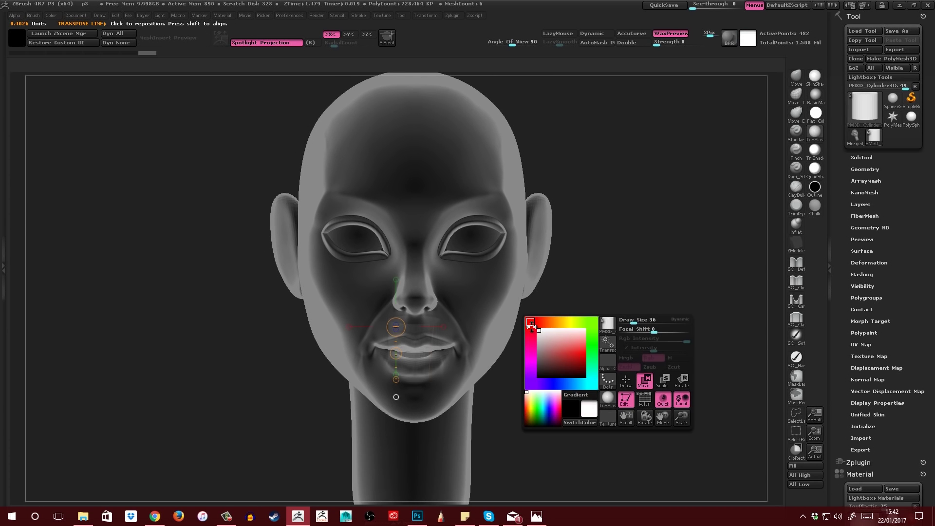
key(space)
key(space)
Step: Subdivide the teeth cylinder twice and inspect its wireframe
key(q)
key(shift+f)
key(ctrl+d)
key(ctrl+d)
alt+right_drag(645, 306, 677, 254)
key(shift+t)
key(shift+f)
Step: Move the teeth cylinder into place behind the mouth opening
alt+click(488, 312)
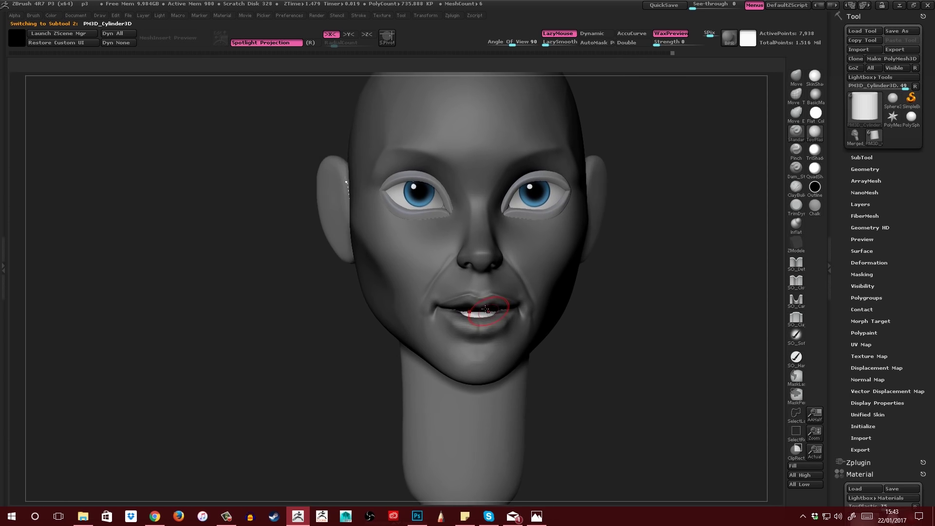
alt+right_drag(488, 312, 480, 302)
key(w)
shift+drag(470, 299, 611, 295)
key(q)
Step: Reshape the head's lips around the teeth with the Move brush, opening the mouth
alt+click(526, 313)
right_drag(515, 317, 472, 317)
key(space)
drag(473, 318, 478, 318)
mouse_move(506, 318)
right_down()
mouse_move(478, 319)
mouse_move(516, 308)
mouse_move(502, 323)
mouse_move(516, 342)
right_up()
key(space)
drag(471, 312, 481, 313)
key(ctrl)
mouse_move(480, 316)
right_down()
mouse_move(481, 294)
mouse_move(504, 317)
mouse_move(481, 318)
right_up()
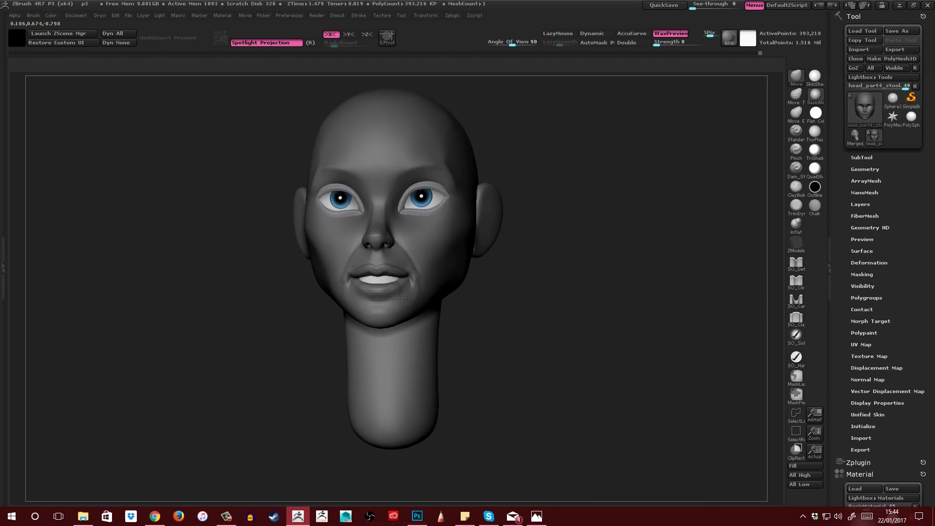
Step: Isolate the front of the face and mask a band over the upper lip and cheeks
key(space)
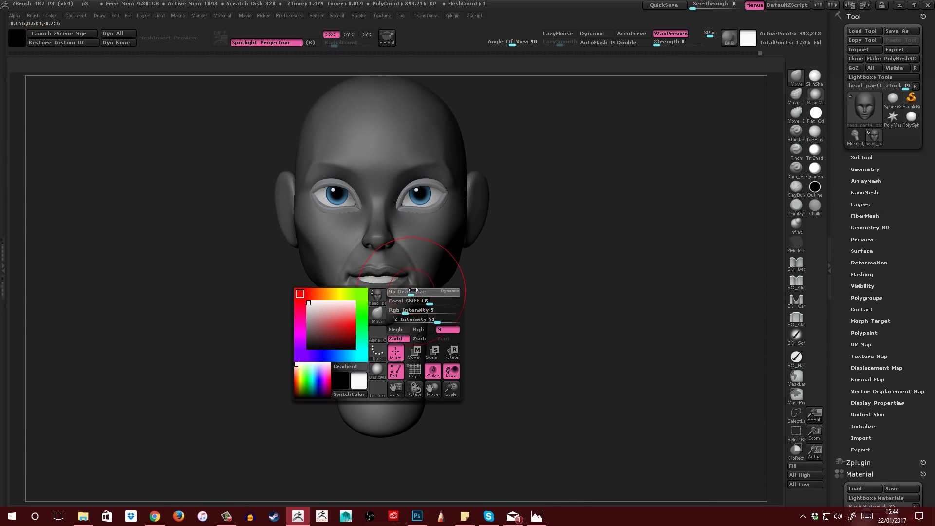
right_drag(396, 287, 370, 311)
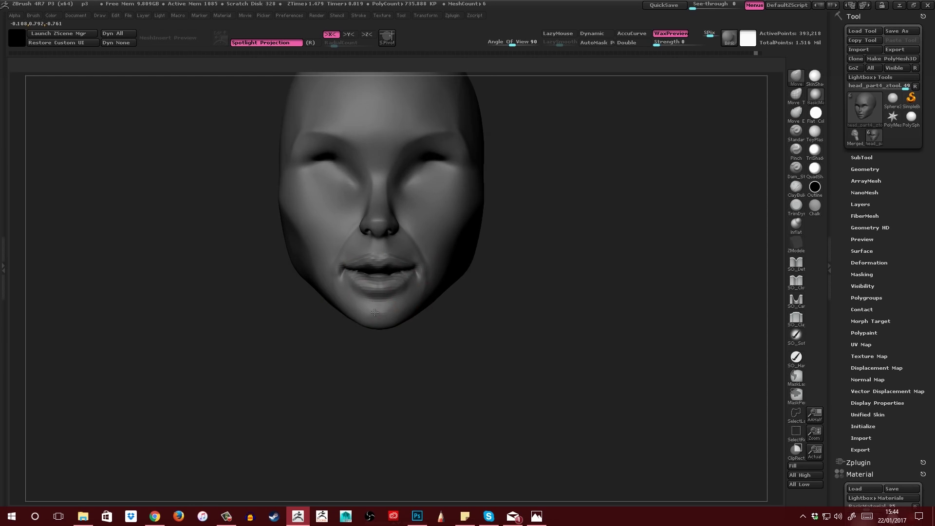
right_drag(293, 336, 301, 339)
ctrl+drag(359, 273, 414, 258)
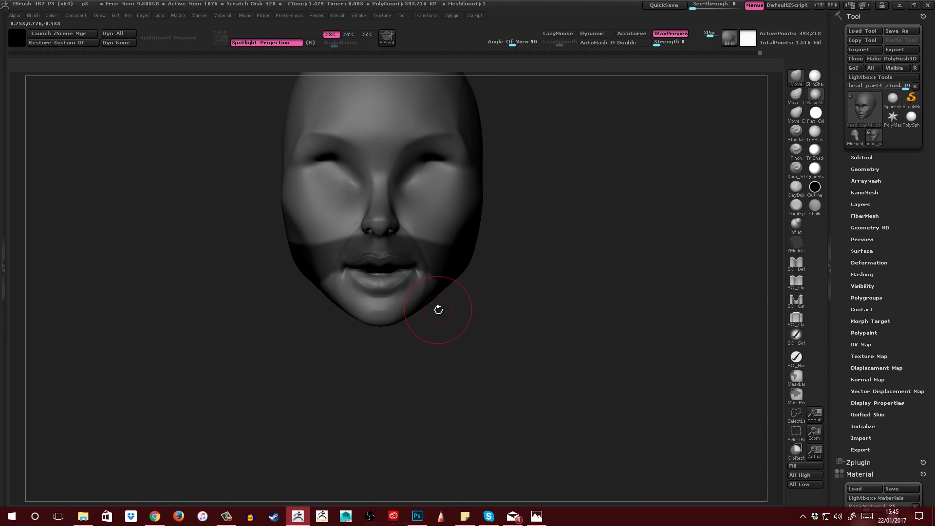
Step: Check the profile of the lips and chin against a vertical transpose line started in front of the upper lip
right_drag(388, 288, 466, 291)
key(w)
shift+drag(456, 278, 456, 414)
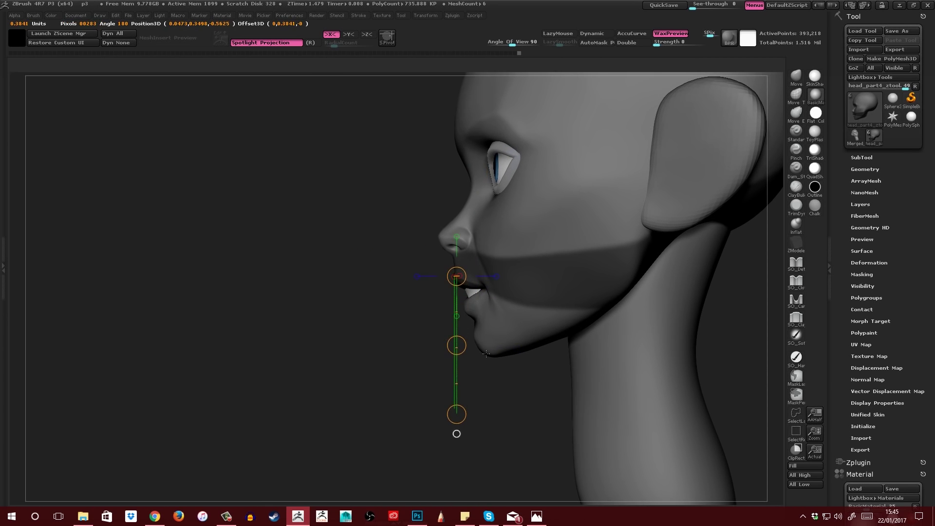
mouse_move(454, 365)
mouse_down()
mouse_move(535, 370)
mouse_move(430, 379)
mouse_move(438, 388)
mouse_up()
alt+drag(461, 346, 462, 336)
key(q)
Step: Carve the philtrum between the nose and upper lip with the ClayBuildup brush
drag(413, 258, 468, 248)
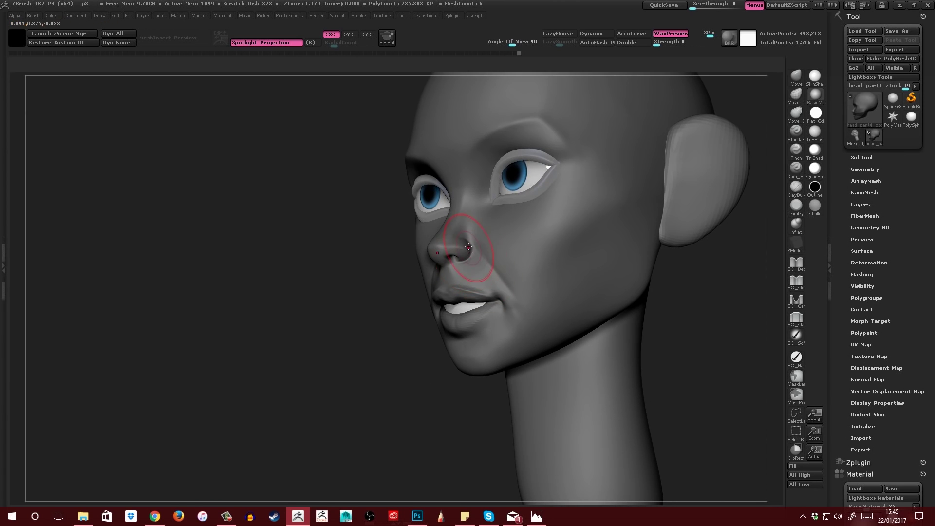
key(b)
key(c)
key(b)
mouse_move(370, 292)
alt+mouse_down()
mouse_move(375, 273)
mouse_move(439, 276)
alt+mouse_up()
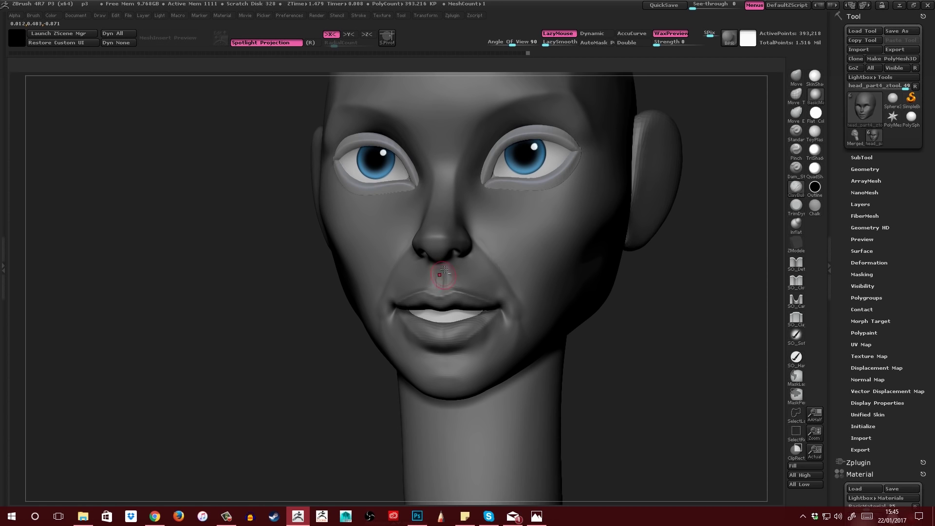
mouse_move(450, 268)
right_down()
mouse_move(428, 273)
mouse_move(456, 270)
mouse_move(437, 273)
right_up()
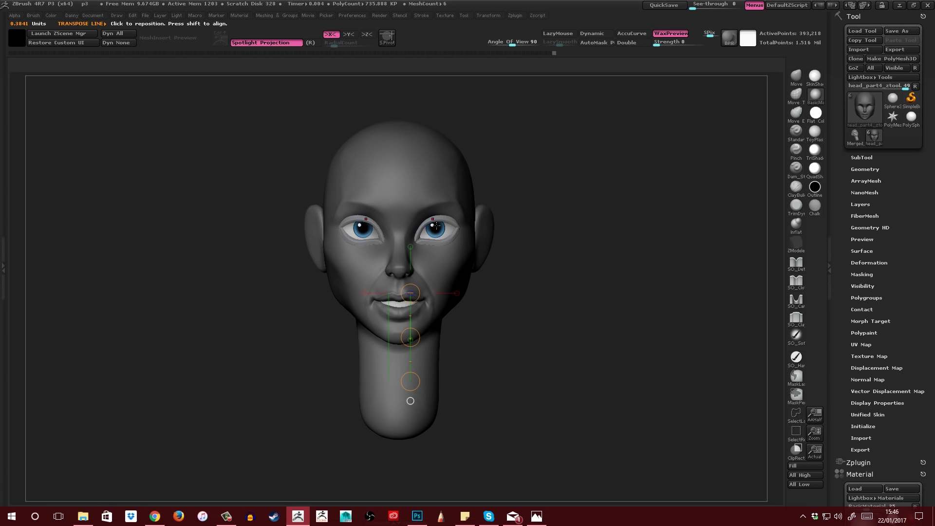
Step: Check the mouth width against the pupils using a vertical transpose line drawn from the eye to below the mouth
drag(436, 227, 435, 359)
drag(440, 310, 436, 323)
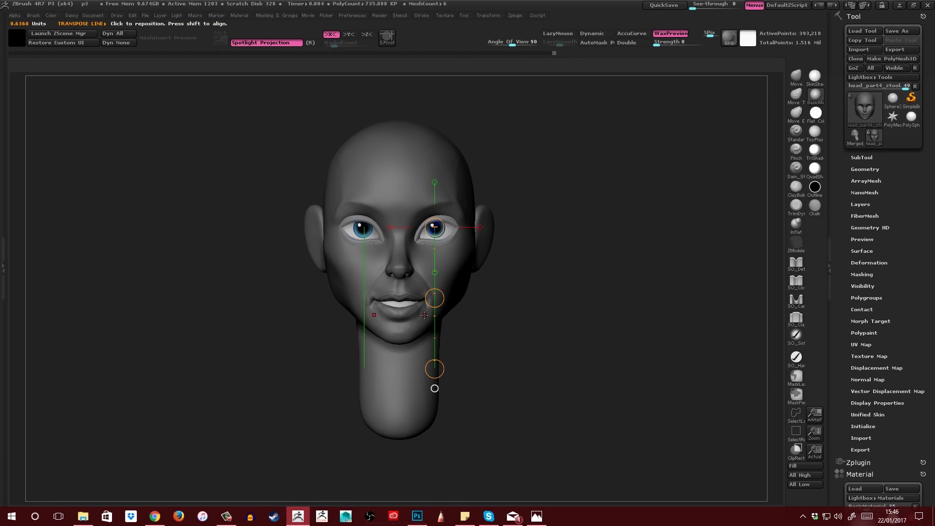
key(q)
ctrl+right_drag(434, 314, 435, 306)
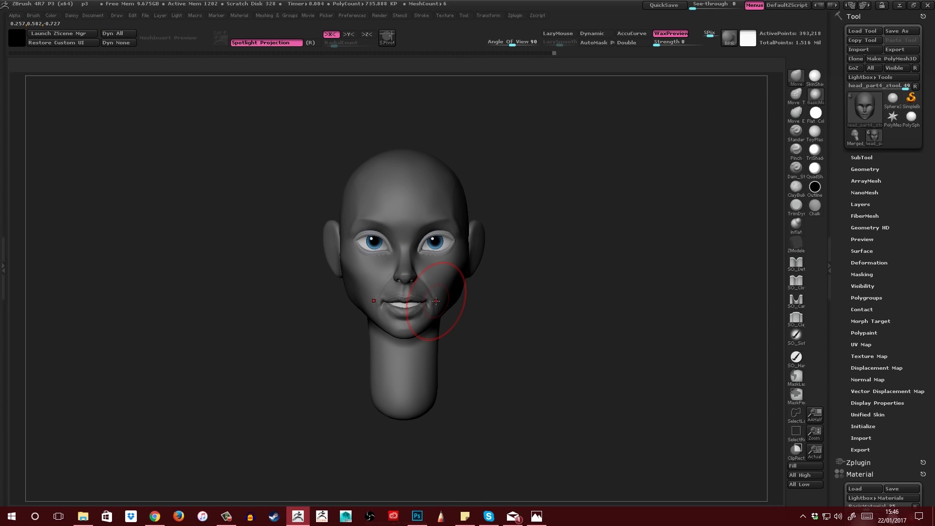
Step: Refine the cheeks and mouth corners with the Move brush, alternating between lower and higher subdivision levels
mouse_move(467, 280)
alt+right_down()
mouse_move(470, 260)
mouse_move(456, 272)
alt+right_up()
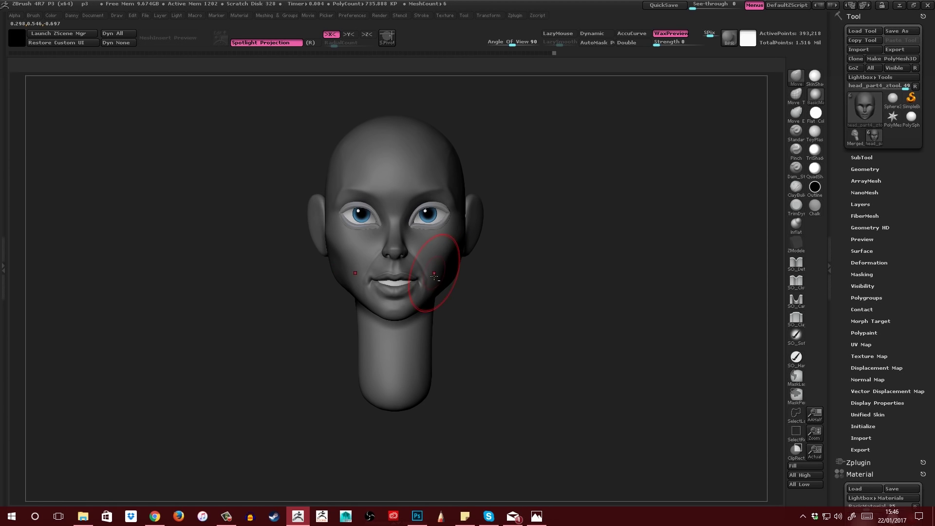
key(shift+d)
key(d)
mouse_move(434, 279)
right_down()
mouse_move(405, 279)
mouse_move(423, 280)
mouse_move(411, 267)
mouse_move(438, 284)
mouse_move(381, 307)
mouse_move(390, 281)
mouse_move(372, 267)
mouse_move(435, 228)
right_up()
key(d)
key(d)
key(shift+d)
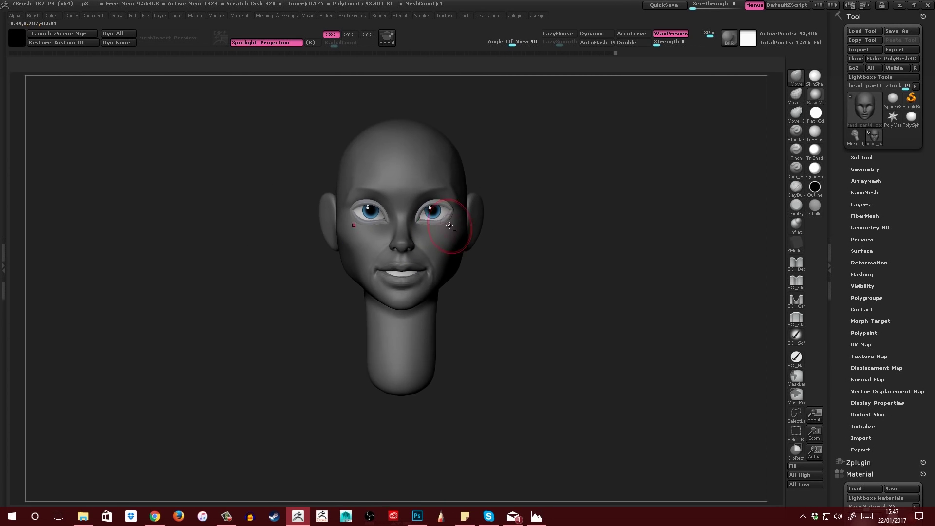
mouse_move(442, 276)
right_down()
mouse_move(409, 334)
mouse_move(371, 316)
mouse_move(364, 325)
mouse_move(421, 295)
mouse_move(404, 312)
mouse_move(341, 319)
mouse_move(428, 311)
mouse_move(385, 310)
right_up()
key(d)
right_click(338, 319)
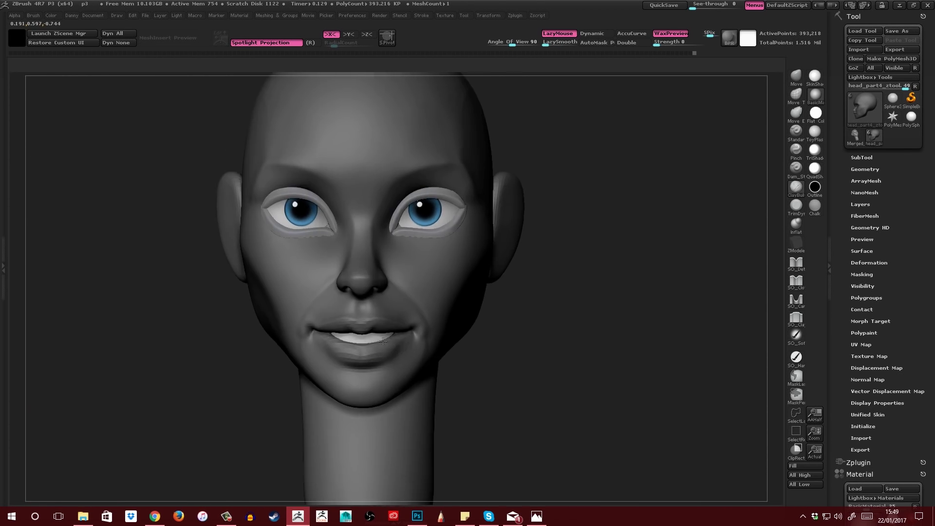
Step: Adjust the lip contours and the edge of the mouth opening with the Move brush
mouse_move(382, 341)
right_down()
mouse_move(321, 328)
mouse_move(424, 314)
right_up()
key(b)
key(m)
key(v)
mouse_move(379, 282)
right_down()
mouse_move(413, 263)
mouse_move(380, 273)
mouse_move(442, 313)
mouse_move(396, 322)
mouse_move(438, 287)
mouse_move(405, 317)
mouse_move(405, 334)
right_up()
drag(413, 297, 412, 293)
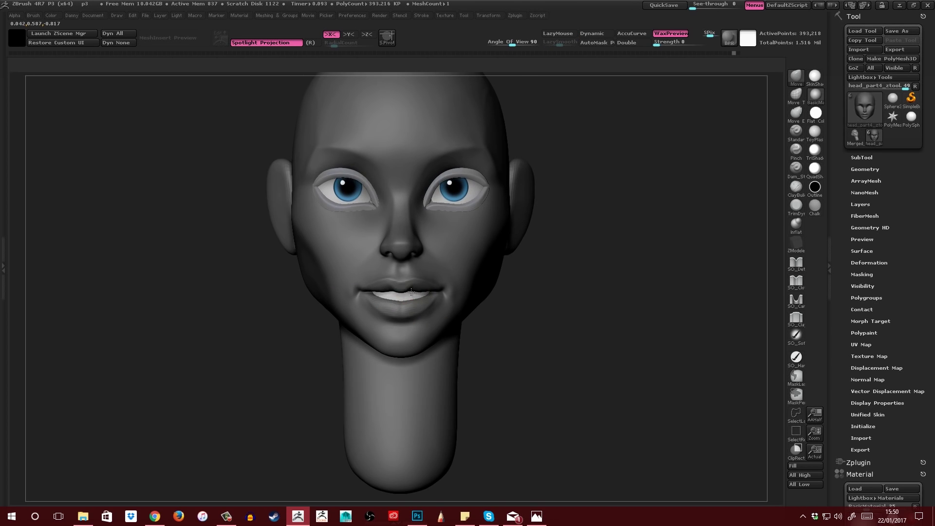
Step: Select the teeth subtool and adjust its placement behind the lips
mouse_move(364, 332)
right_down()
mouse_move(375, 312)
mouse_move(273, 319)
mouse_move(446, 333)
mouse_move(471, 304)
mouse_move(474, 272)
mouse_move(520, 359)
mouse_move(480, 351)
mouse_move(482, 379)
mouse_move(455, 313)
mouse_move(495, 320)
mouse_move(484, 286)
mouse_move(457, 307)
mouse_move(404, 310)
mouse_move(421, 304)
mouse_move(475, 321)
mouse_move(390, 349)
mouse_move(417, 323)
mouse_move(370, 336)
mouse_move(418, 325)
right_up()
alt+click(427, 313)
key(w)
key(q)
key(w)
key(q)
key(w)
key(q)
Step: Return to the head and refine the lip shapes with the Dam Standard and Move brushes
alt+click(495, 321)
key(b)
key(d)
key(s)
key(b)
key(m)
key(v)
mouse_move(418, 325)
right_down()
mouse_move(461, 311)
mouse_move(491, 317)
mouse_move(409, 313)
mouse_move(474, 315)
mouse_move(504, 288)
mouse_move(493, 238)
mouse_move(496, 261)
mouse_move(464, 327)
right_up()
Step: Apply the SkinShade material to the head and return to its higher subdivision level
click(815, 77)
mouse_move(501, 289)
right_down()
mouse_move(446, 278)
mouse_move(432, 217)
mouse_move(405, 297)
mouse_move(391, 294)
right_up()
key(d)
key(d)
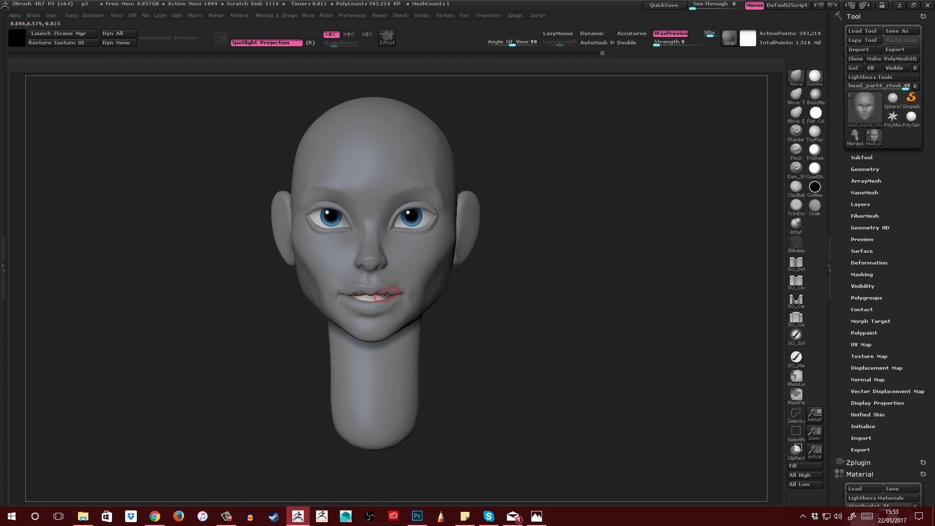
Step: Adjust the eyelid subtool around the eyes, reselect the head and save the project
mouse_move(438, 271)
right_down()
mouse_move(396, 215)
mouse_move(386, 309)
mouse_move(416, 245)
mouse_move(400, 205)
mouse_move(390, 336)
mouse_move(444, 280)
mouse_move(427, 306)
right_up()
key(space)
alt+click(450, 227)
right_drag(452, 258, 411, 298)
alt+click(431, 275)
key(ctrl+s)
Step: Refine the lip volume around the teeth with the ClayBuildup brush
ctrl+right_drag(521, 200, 517, 222)
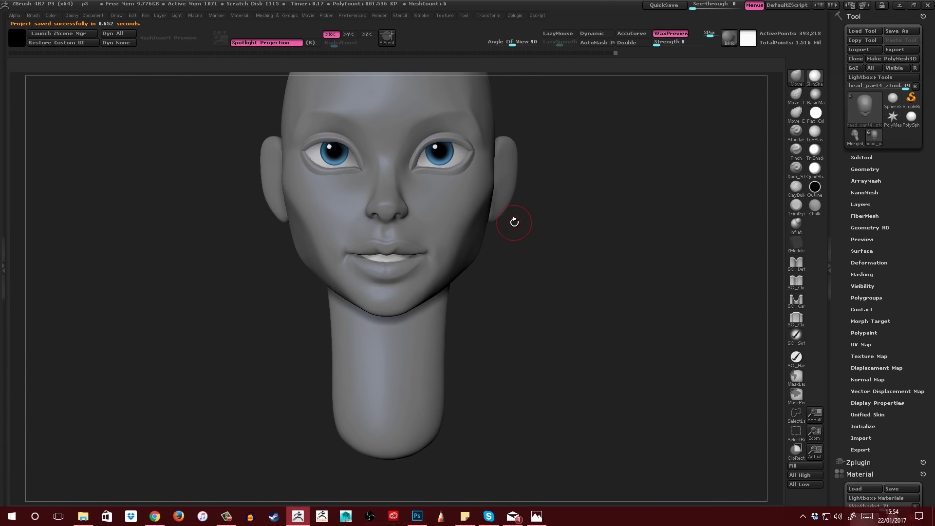
mouse_move(398, 255)
right_down()
mouse_move(409, 240)
mouse_move(428, 252)
mouse_move(396, 246)
mouse_move(442, 263)
mouse_move(395, 256)
mouse_move(395, 234)
mouse_move(407, 290)
mouse_move(396, 278)
mouse_move(476, 273)
mouse_move(439, 305)
mouse_move(382, 277)
mouse_move(386, 330)
mouse_move(415, 338)
mouse_move(352, 294)
mouse_move(392, 329)
mouse_move(419, 330)
mouse_move(385, 312)
mouse_move(419, 322)
mouse_move(438, 302)
mouse_move(407, 313)
right_up()
key(b)
key(c)
key(b)
alt+click(390, 254)
Step: Reshape the mouth and cheeks with the Move brush, stepping one subdivision level down and back up
key(b)
key(m)
key(v)
alt+click(414, 297)
alt+click(414, 291)
alt+click(439, 305)
key(space)
key(space)
key(shift+d)
key(d)
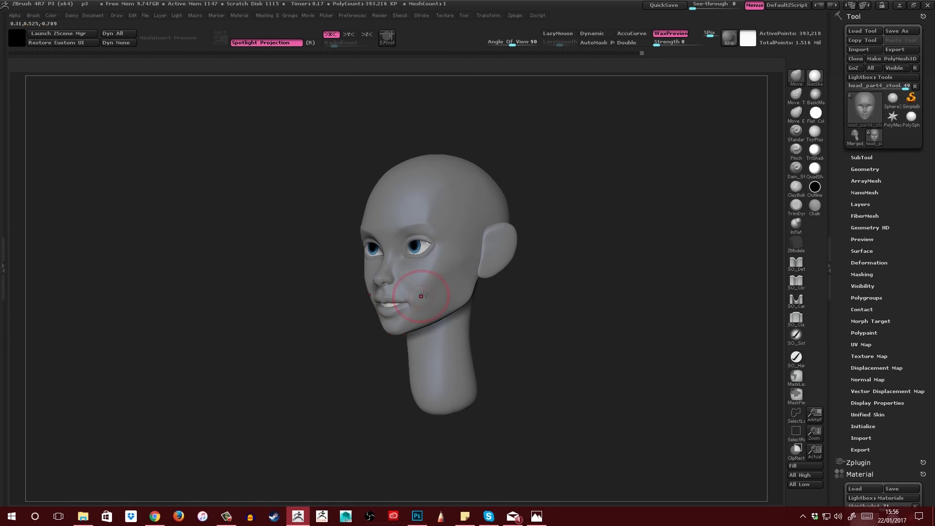